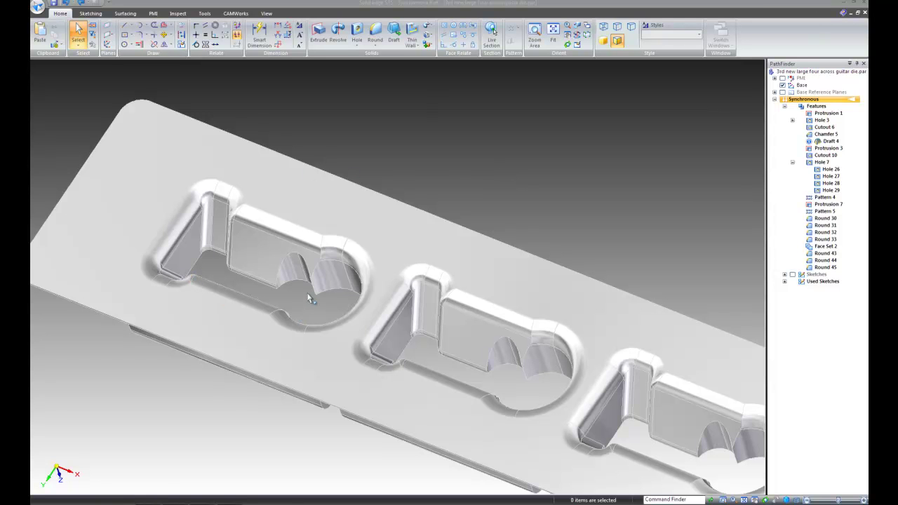
- Cut Round 43, the 0.100 in radius round along the narrow opening's edges in the pockets, out of the part
scroll(186, 220, up, 2)
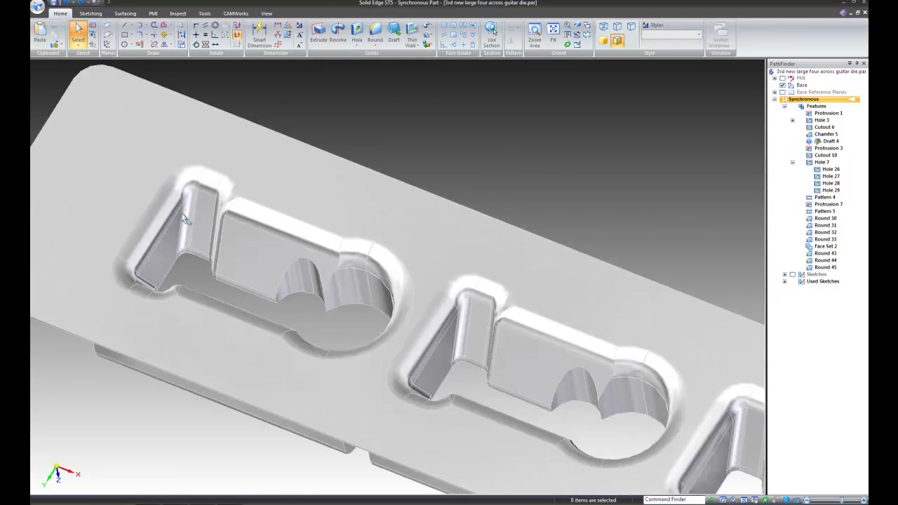
scroll(186, 220, up, 2)
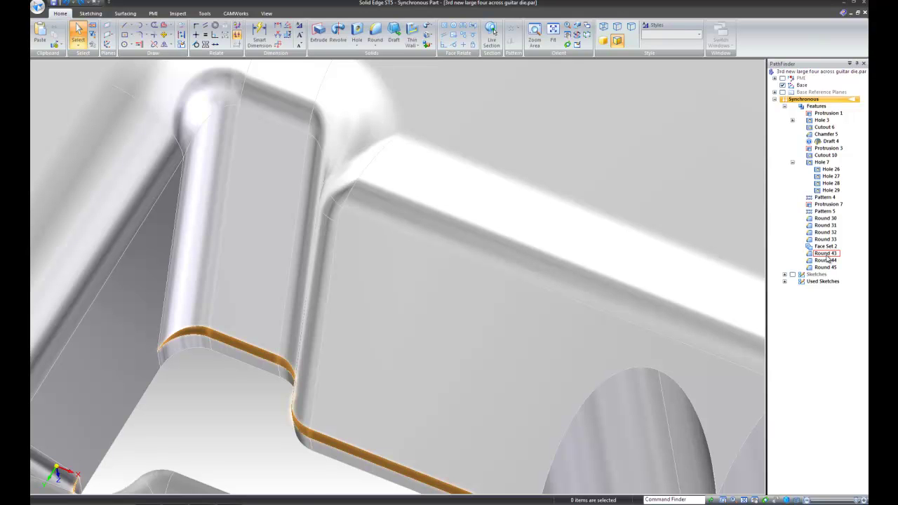
click(826, 255)
right_click(827, 255)
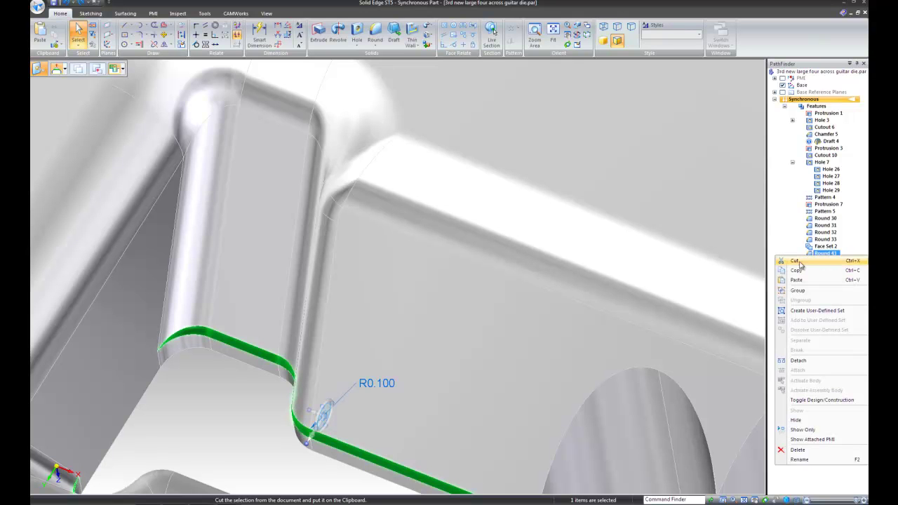
click(794, 260)
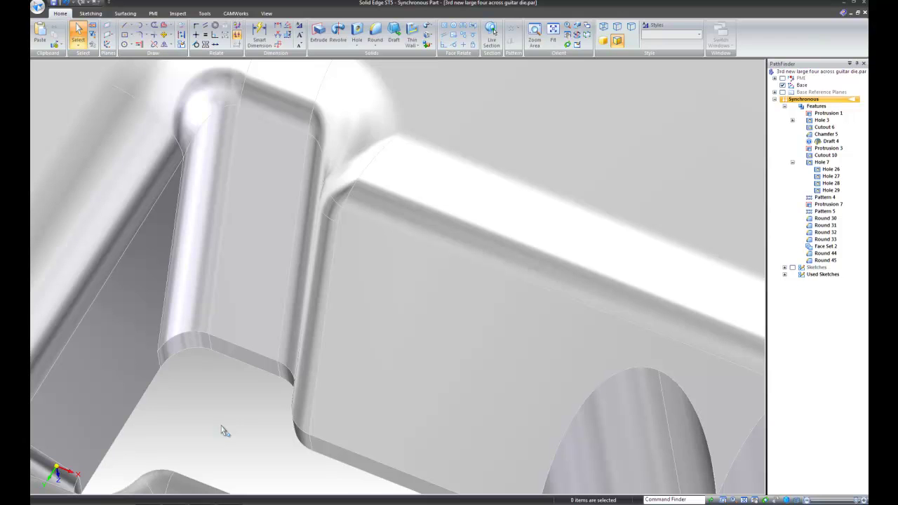
- Move the flat outer face of the end raised pad on the die's reverse side inward by 0.1 in
scroll(221, 430, down, 3)
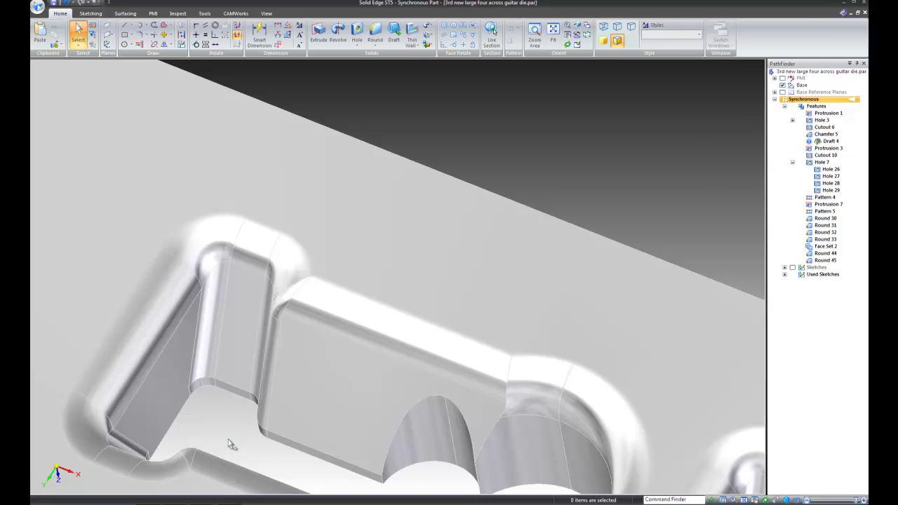
middle_drag(232, 443, 292, 178)
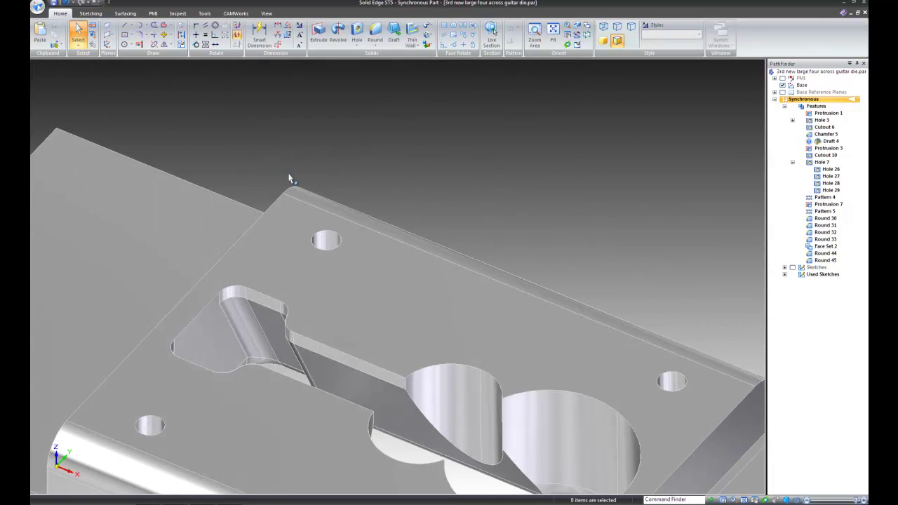
click(339, 289)
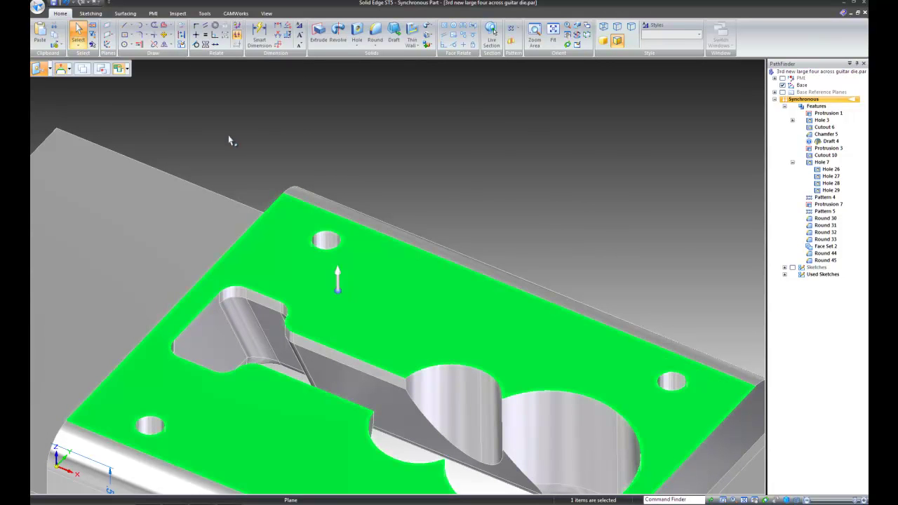
key(ctrl+i)
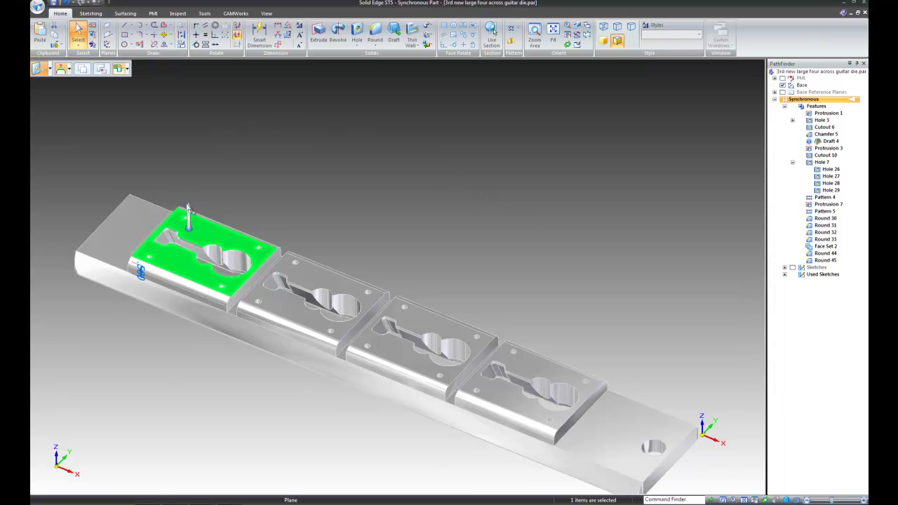
click(193, 219)
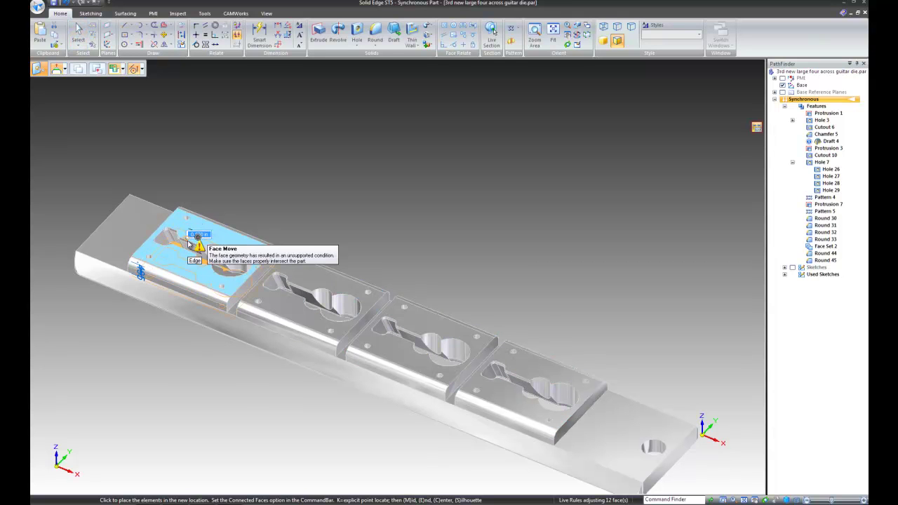
text(.1)
key(Return)
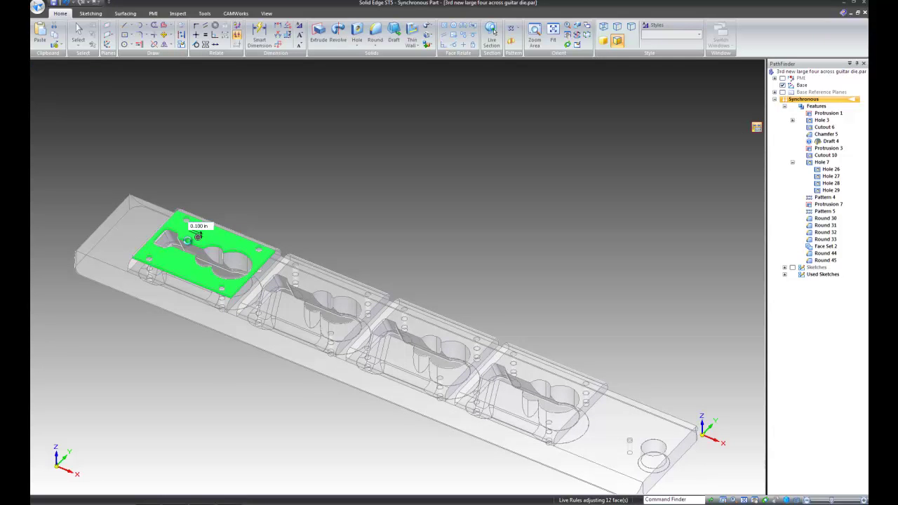
click(189, 243)
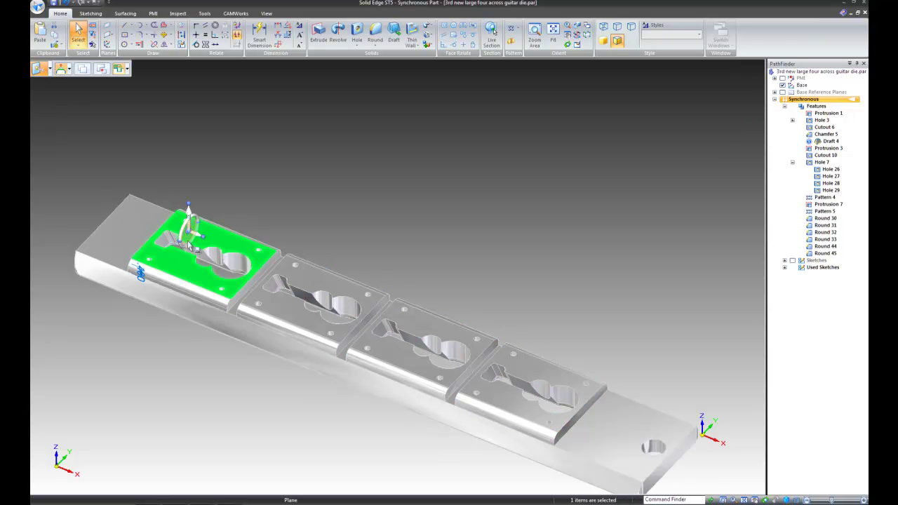
click(412, 228)
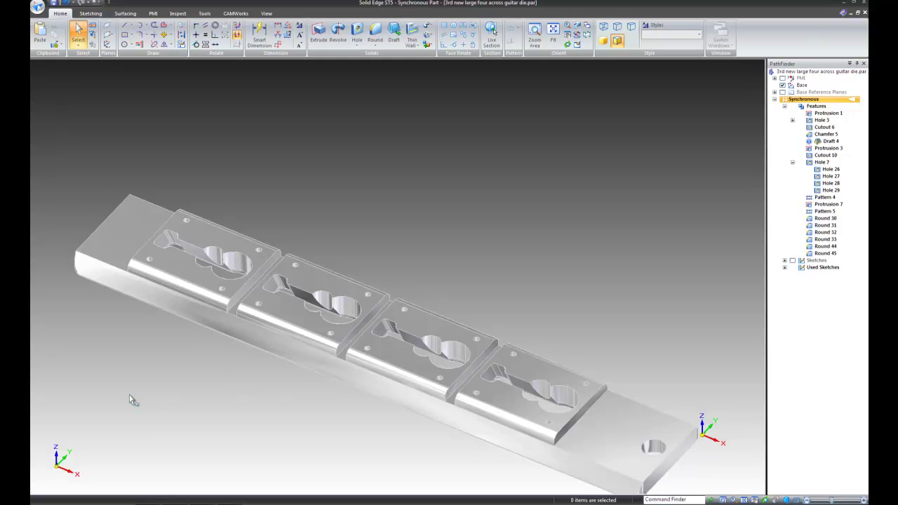
- Select the R0.125 corner round at the narrow end of the first pocket and switch the selection to Add Mode
middle_drag(158, 396, 263, 144)
scroll(247, 182, up, 2)
scroll(453, 199, up, 2)
scroll(523, 182, down, 3)
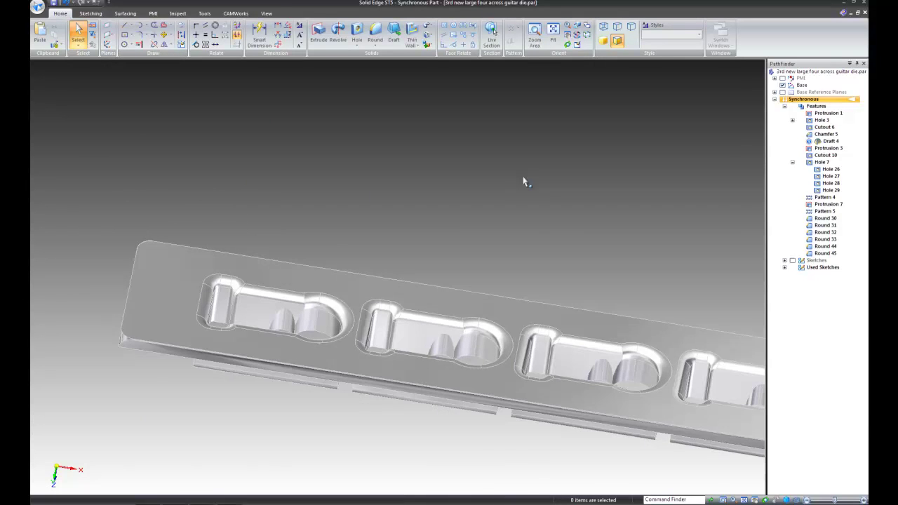
scroll(201, 311, up, 4)
scroll(201, 311, up, 1)
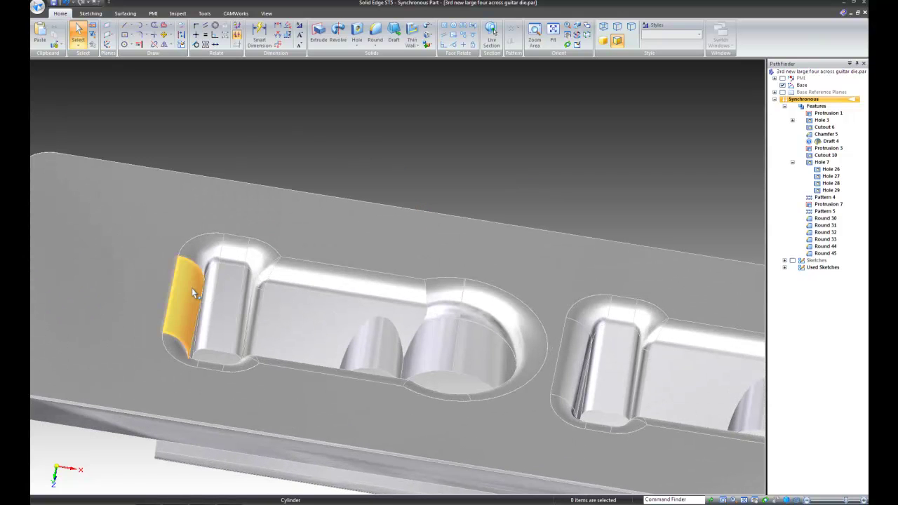
click(213, 295)
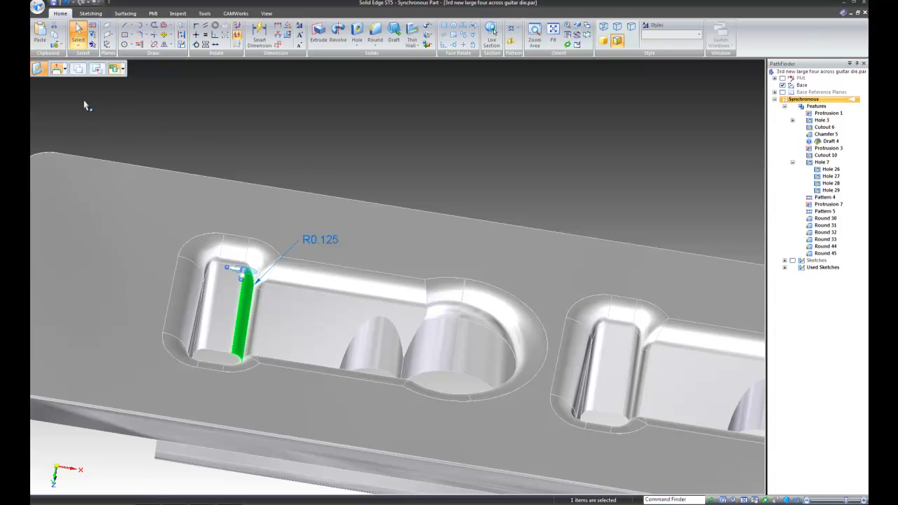
click(78, 43)
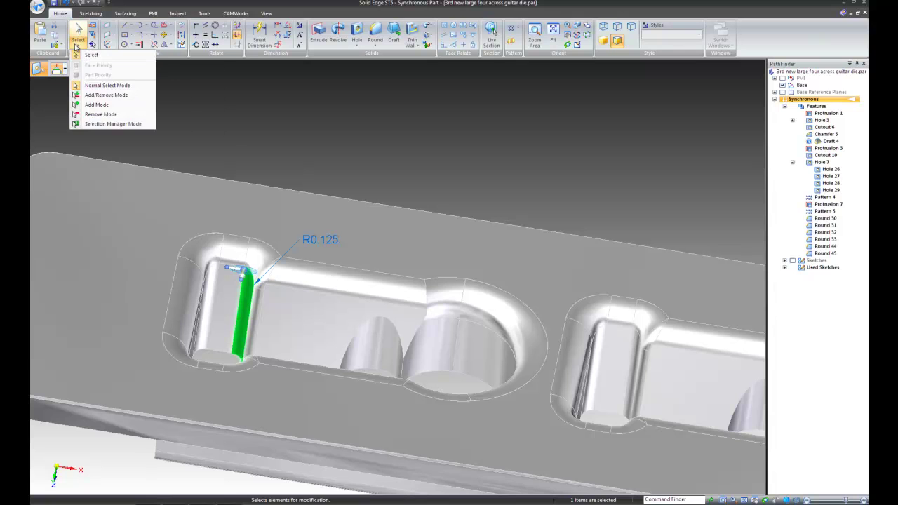
right_click(370, 107)
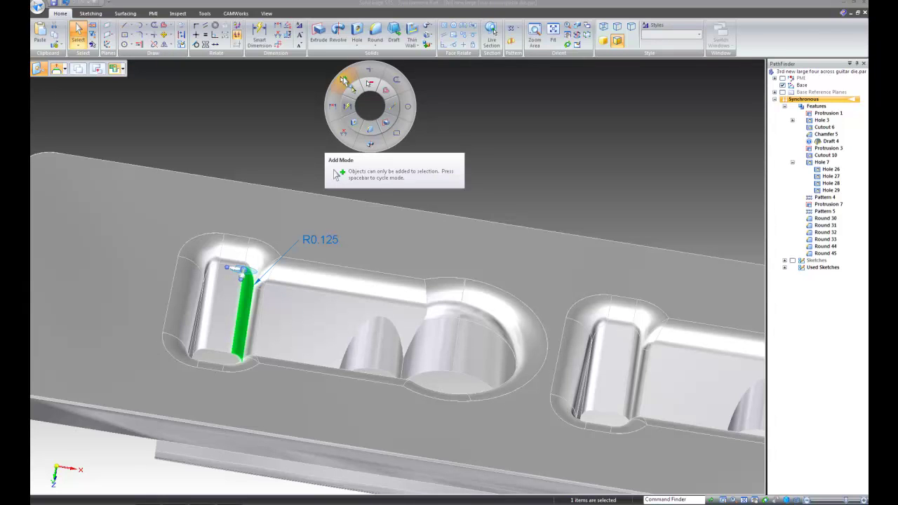
click(344, 82)
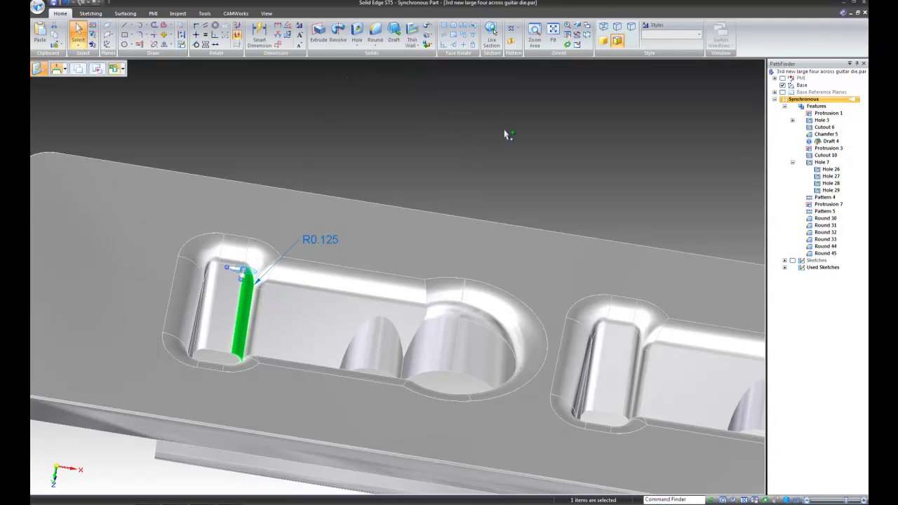
- Add the first pocket's other narrow-end corner round and the second pocket's two matching rounds to the selection
middle_drag(507, 134, 496, 127)
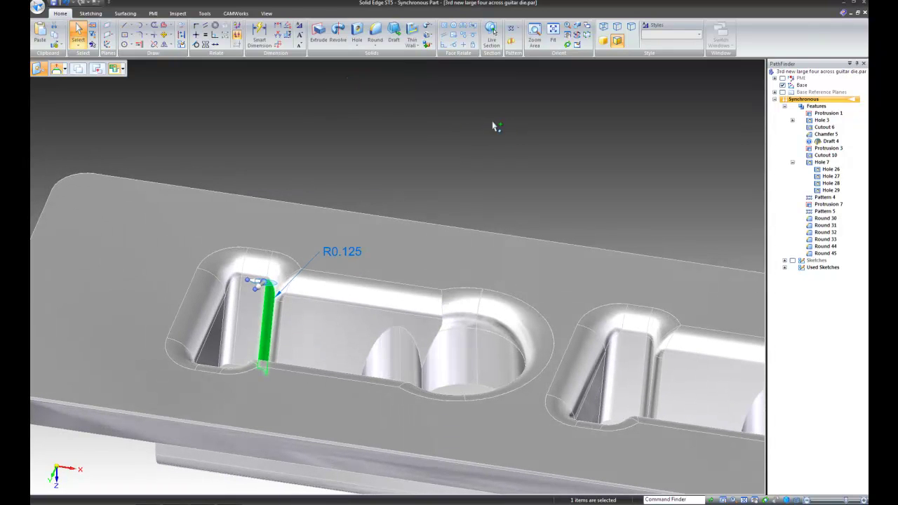
click(233, 322)
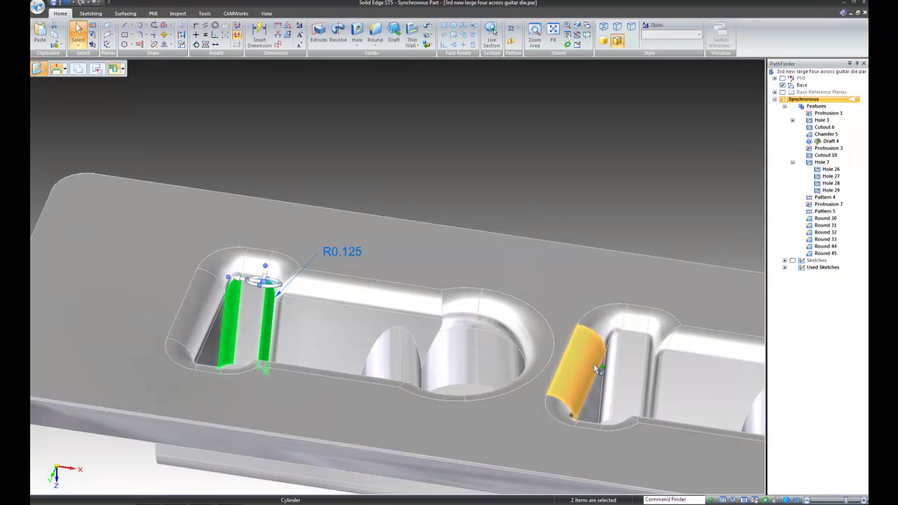
click(610, 371)
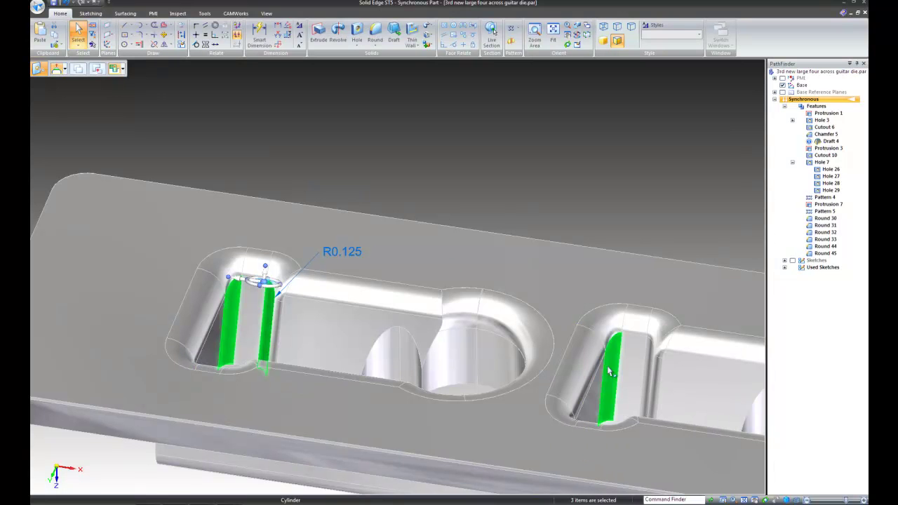
click(647, 371)
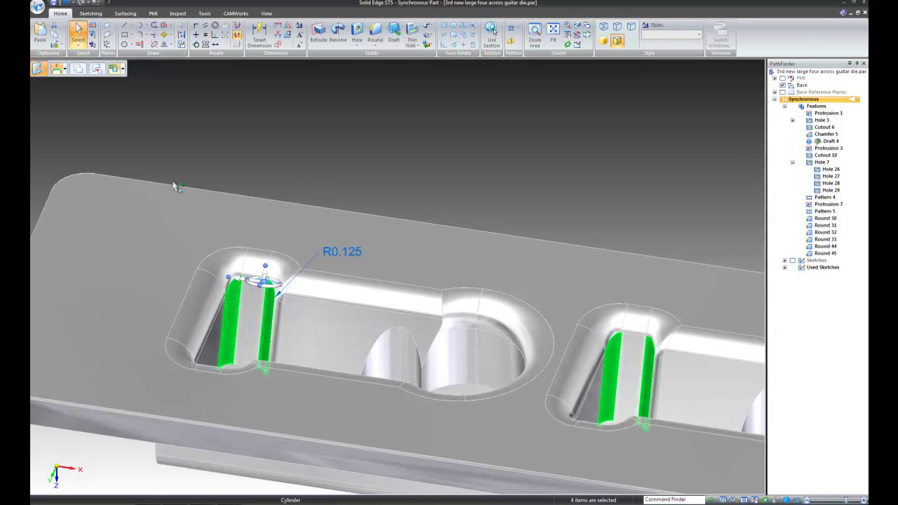
- Add the two matching narrow-end corner rounds in both the third and fourth pockets to the selection
scroll(150, 176, down, 3)
middle_drag(235, 316, 253, 327)
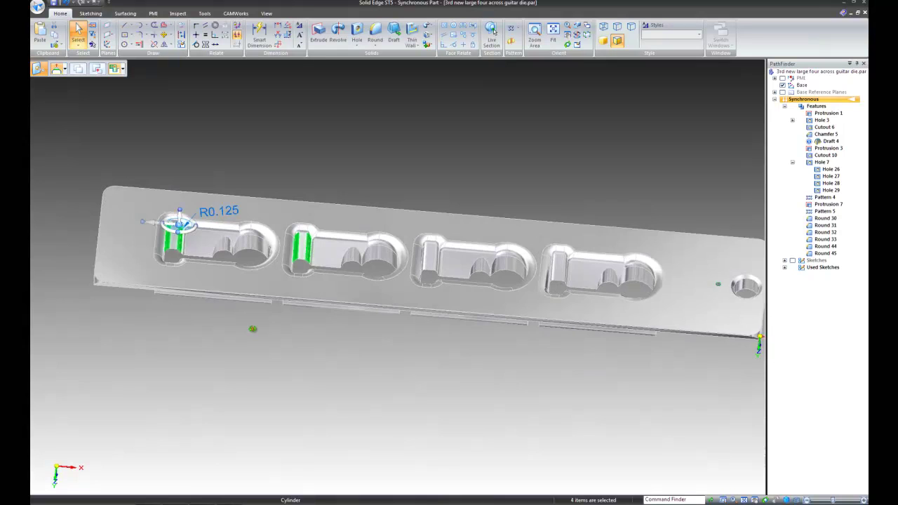
scroll(540, 282, up, 5)
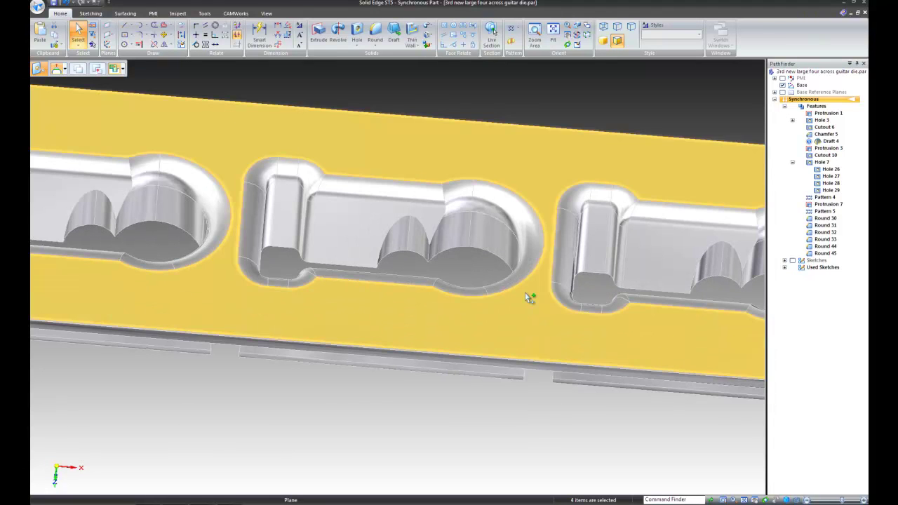
click(271, 211)
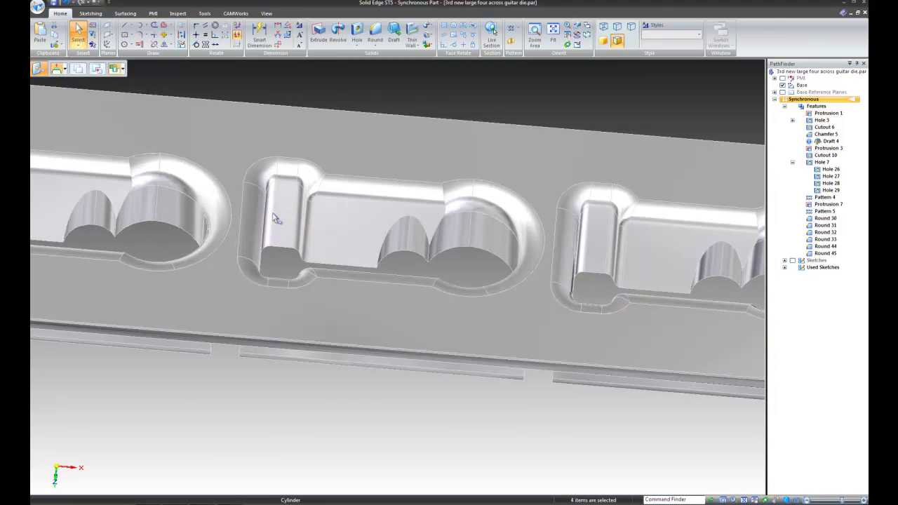
click(306, 207)
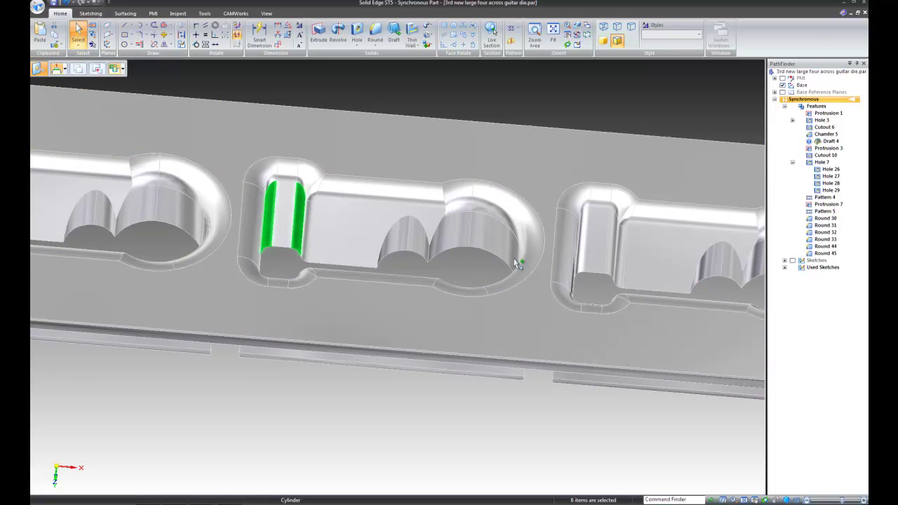
click(587, 245)
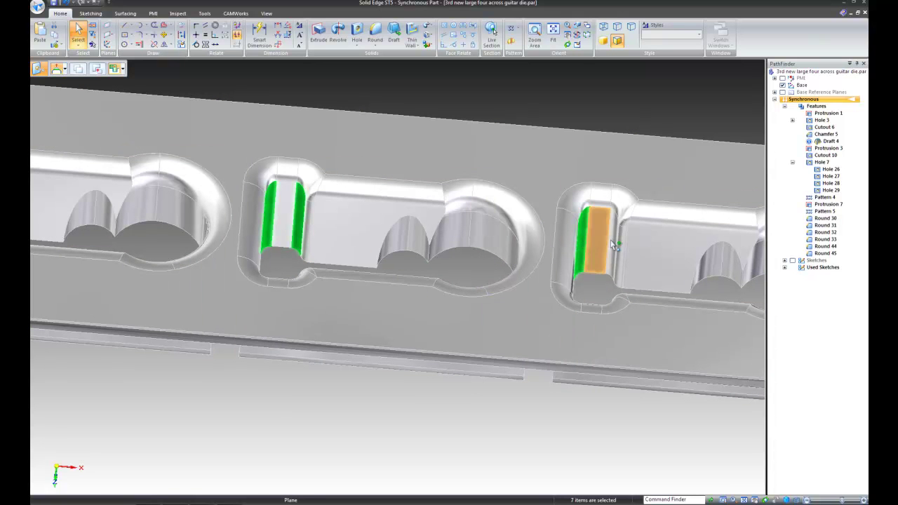
click(615, 246)
- Add the opposite-wall pairs of narrow-end corner rounds in the fourth and third pockets to the selection
scroll(511, 381, down, 5)
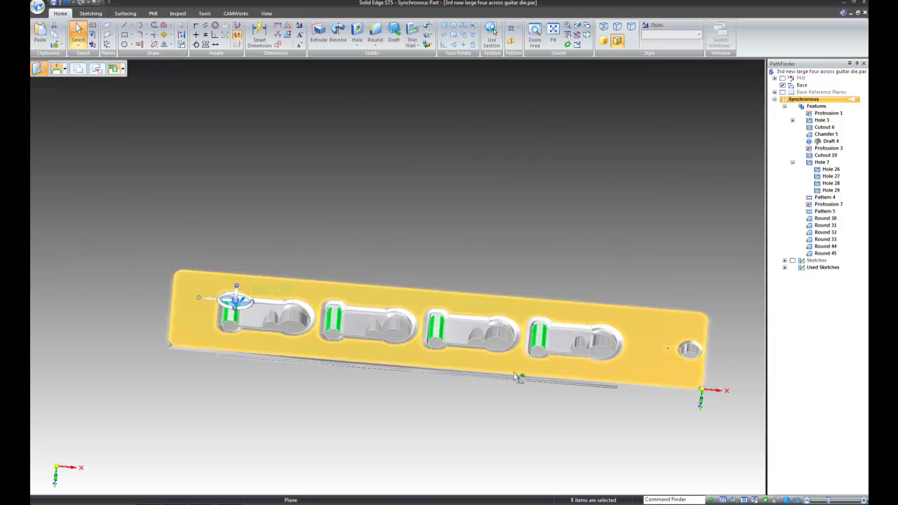
middle_drag(517, 377, 264, 394)
scroll(350, 383, up, 5)
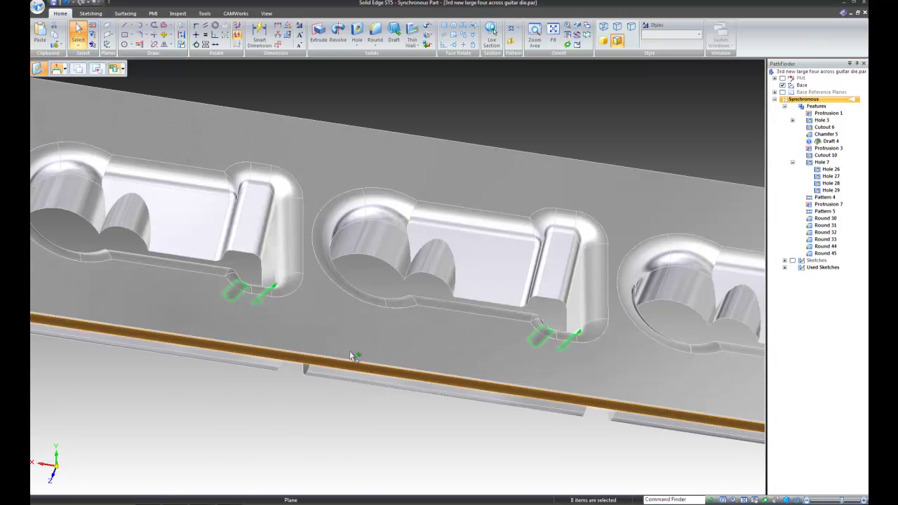
ctrl+click(242, 222)
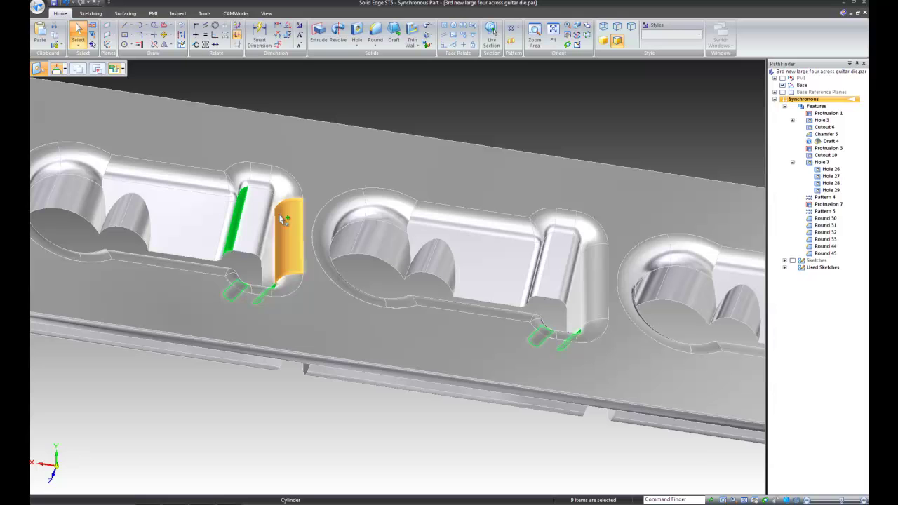
ctrl+click(270, 217)
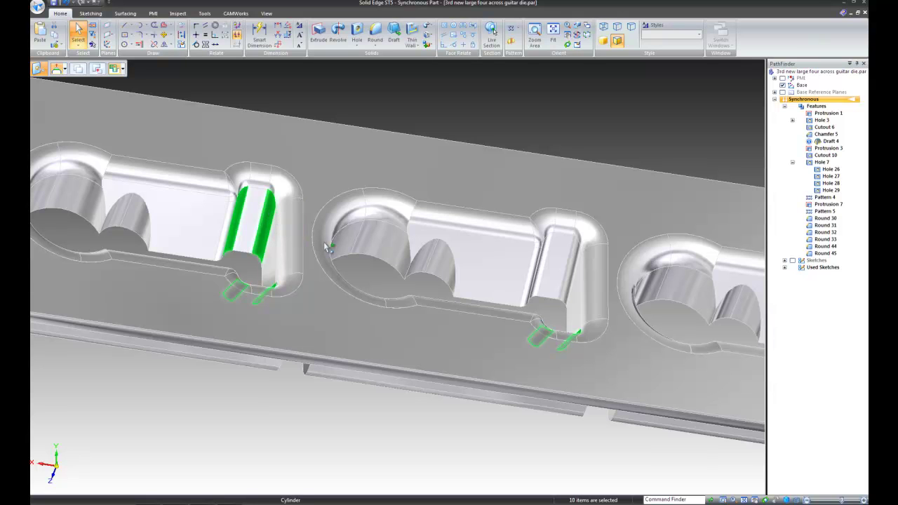
ctrl+click(551, 258)
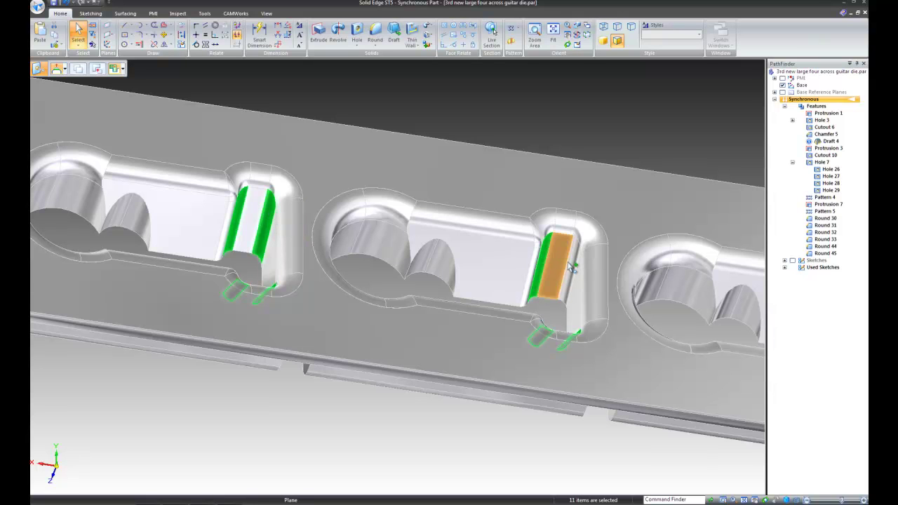
ctrl+click(572, 266)
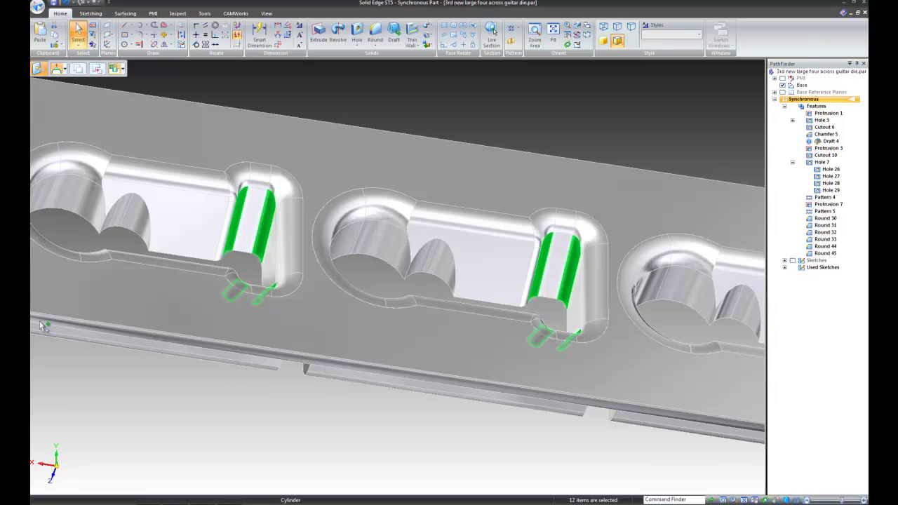
- Add the opposite-wall pairs of narrow-end corner rounds in the second and first pockets to the selection
scroll(43, 327, down, 2)
scroll(176, 391, down, 1)
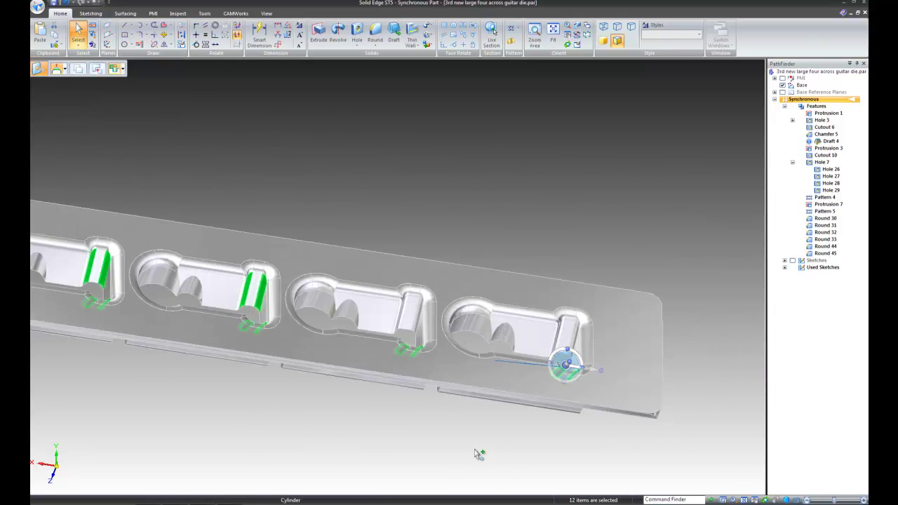
scroll(475, 454, up, 3)
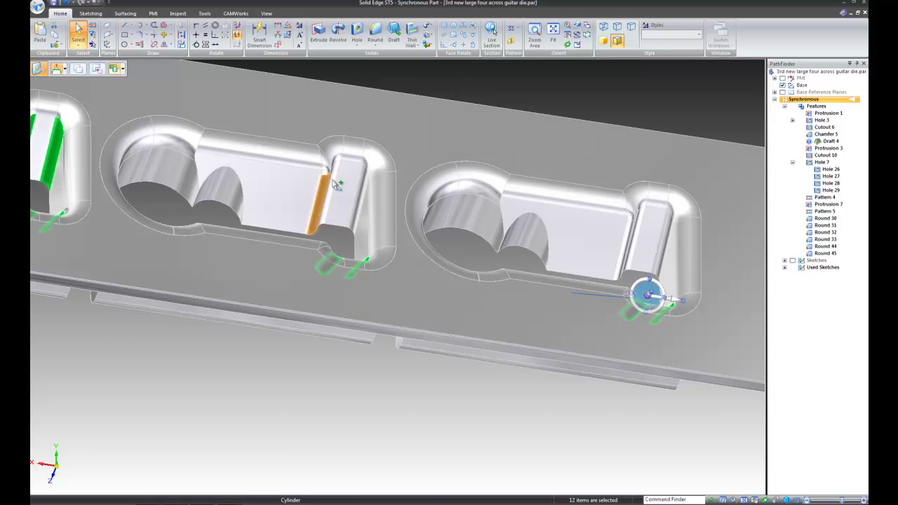
ctrl+click(341, 181)
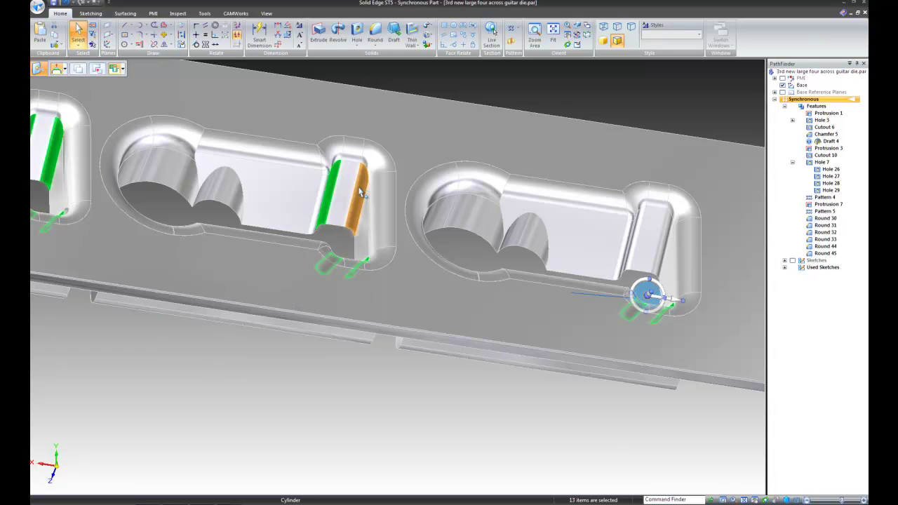
ctrl+click(361, 193)
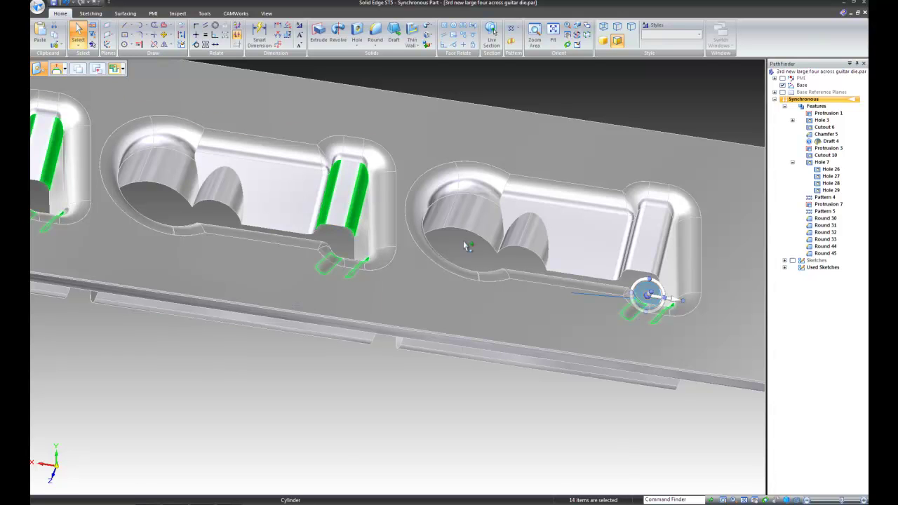
ctrl+click(637, 243)
ctrl+click(661, 256)
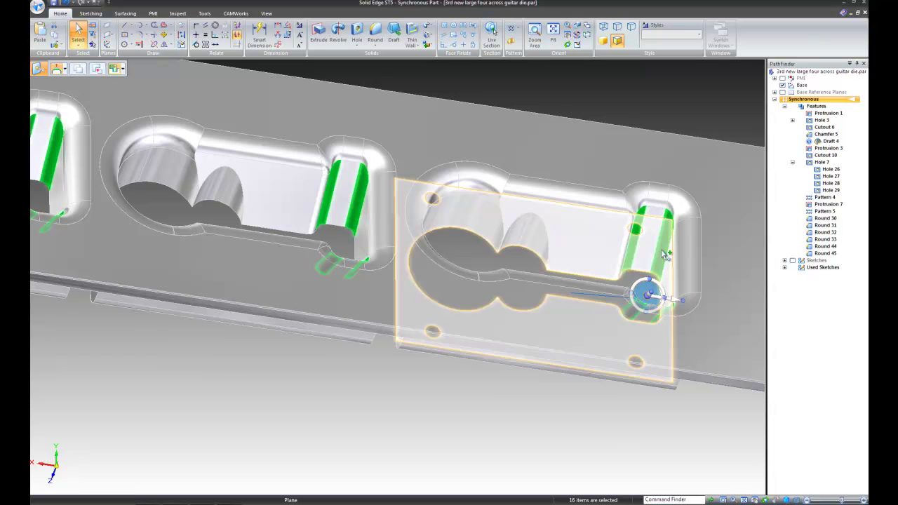
- Set the radius of all selected narrow-end corner rounds to 0.13 in and clear the selection
middle_drag(322, 409, 307, 326)
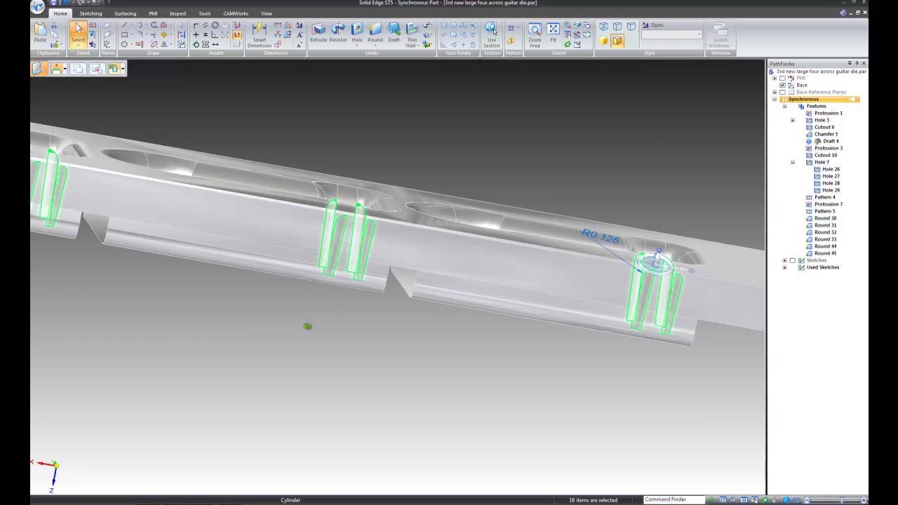
click(601, 243)
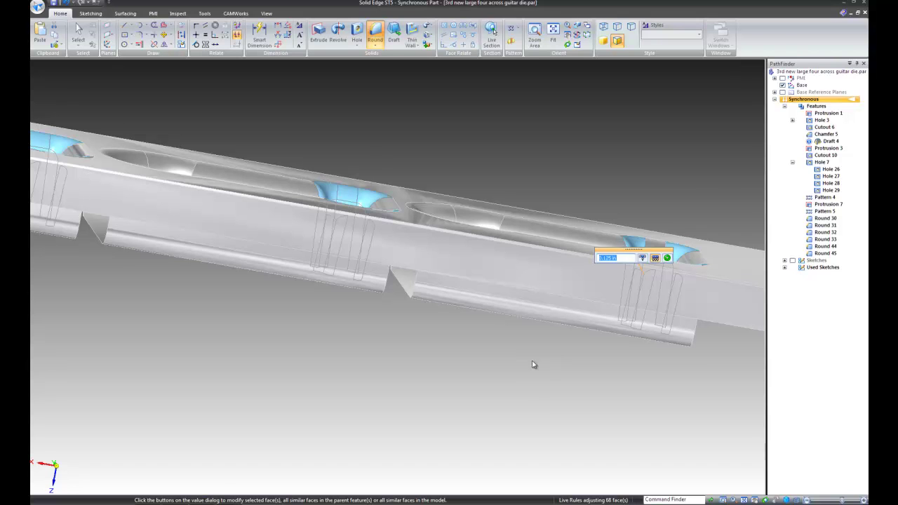
text(.13)
key(Return)
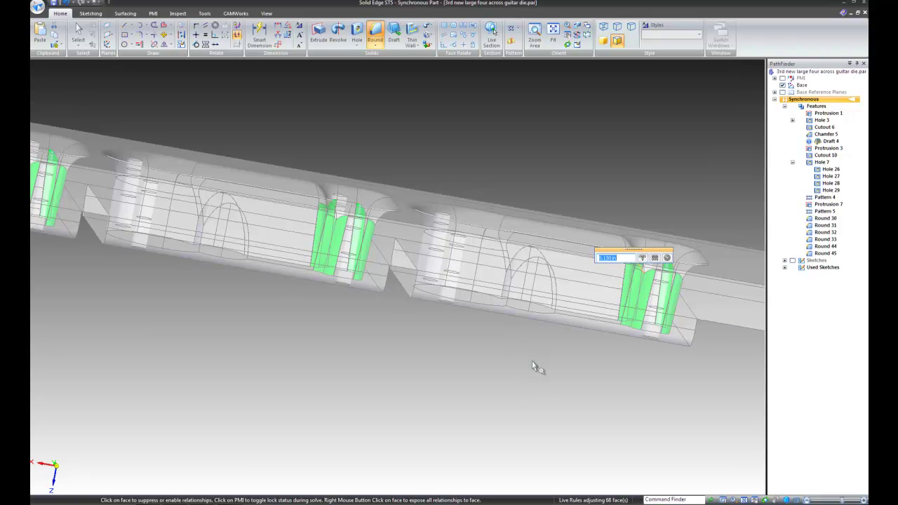
key(Escape)
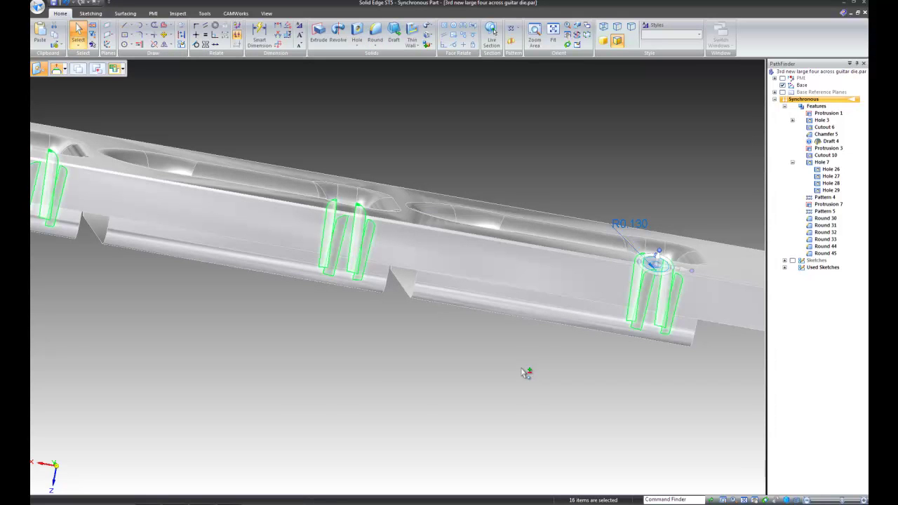
middle_drag(311, 391, 280, 274)
middle_drag(53, 416, 343, 452)
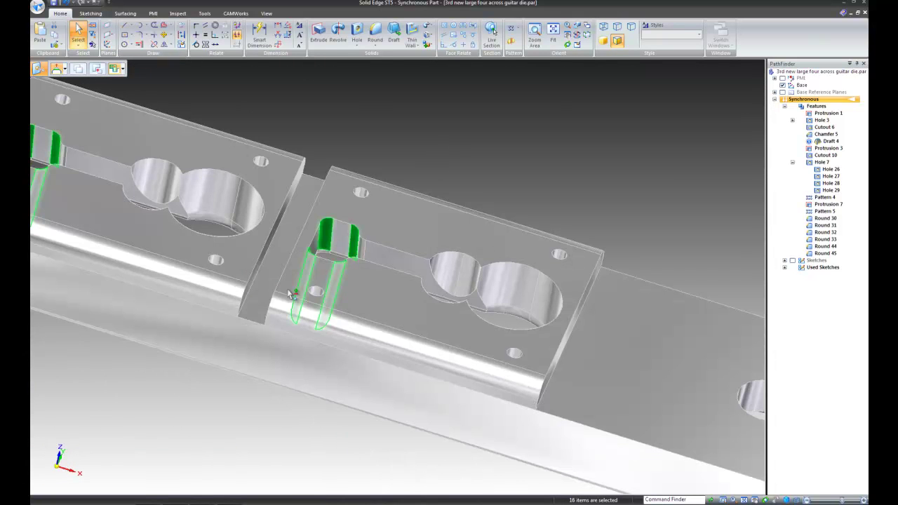
scroll(501, 445, down, 5)
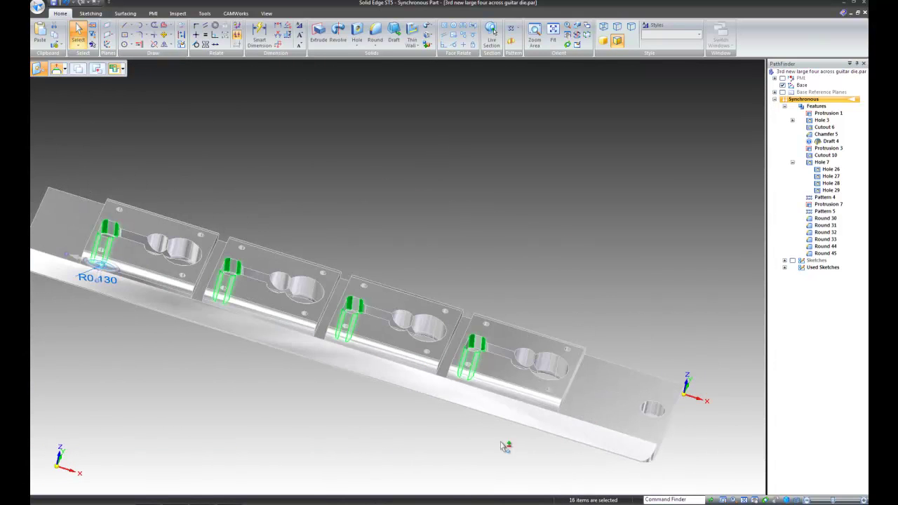
ctrl+click(515, 338)
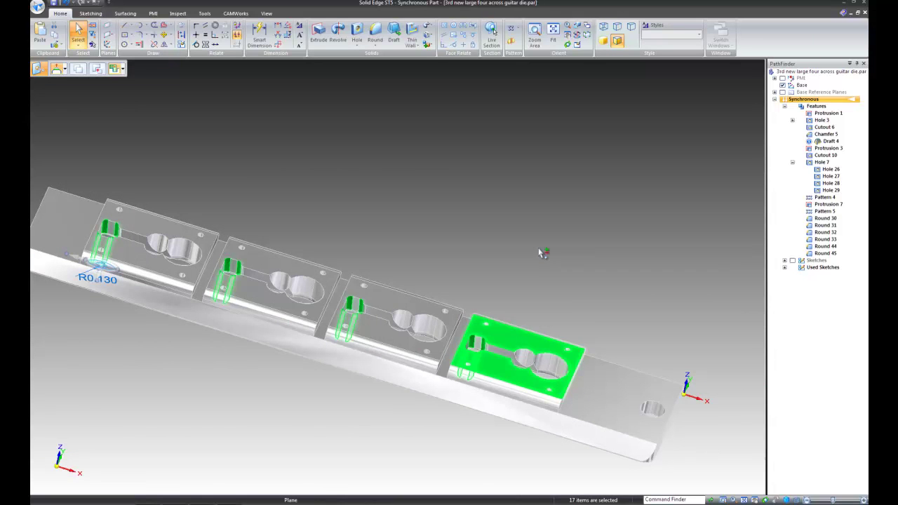
key(Escape)
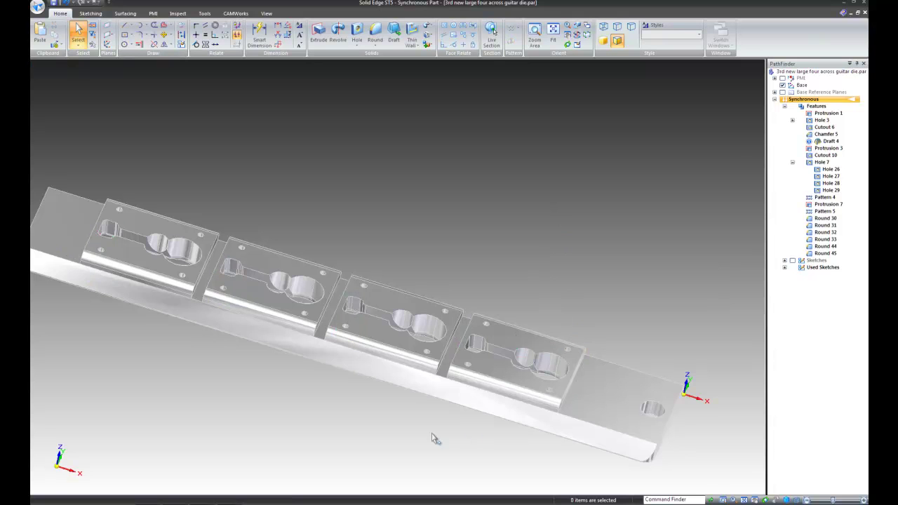
- Move the face of the pad nearest the end hole outward by 0.1 in, with Connected Faces set to Lift
scroll(477, 422, up, 3)
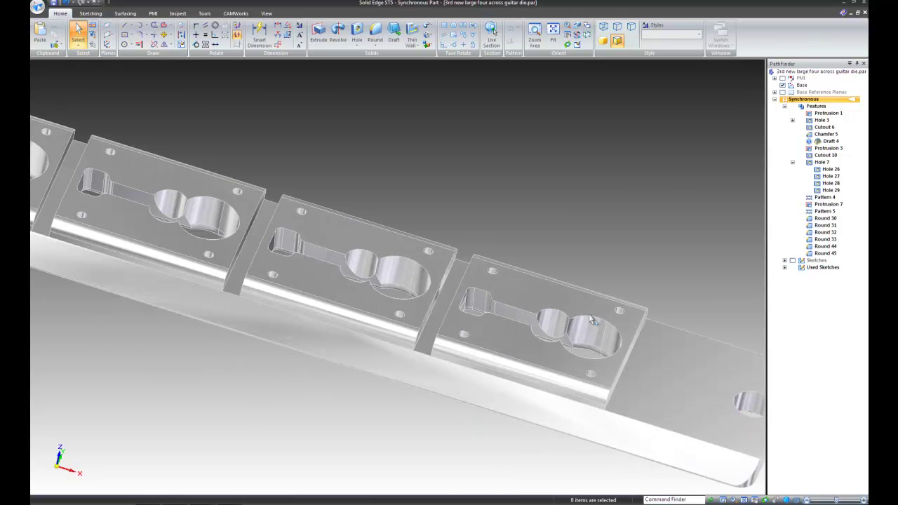
click(529, 291)
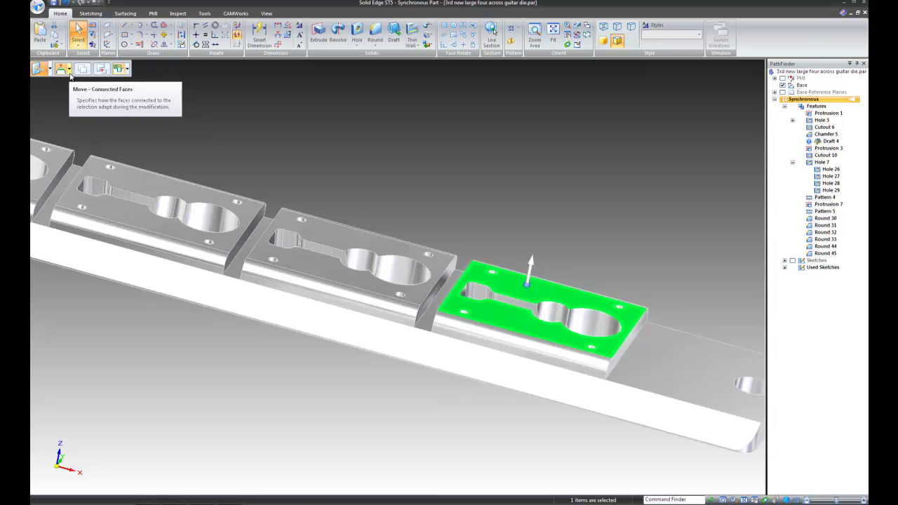
click(70, 70)
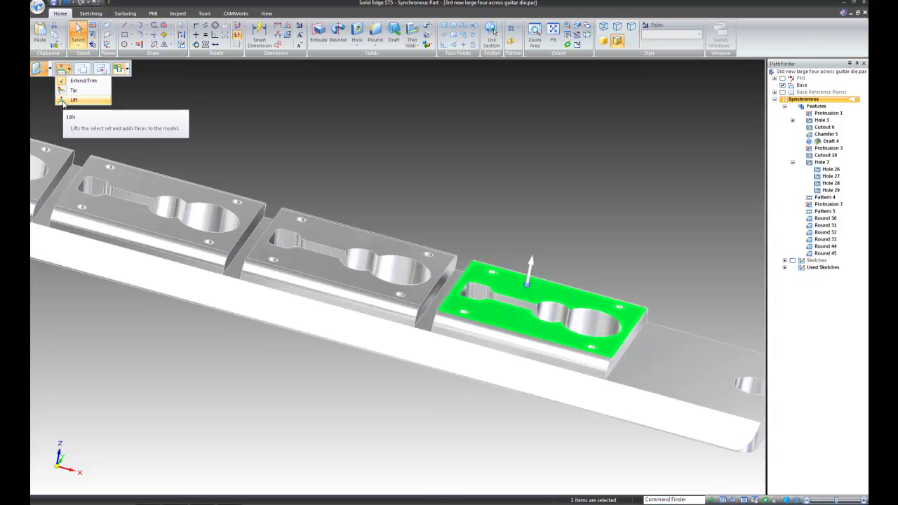
click(65, 100)
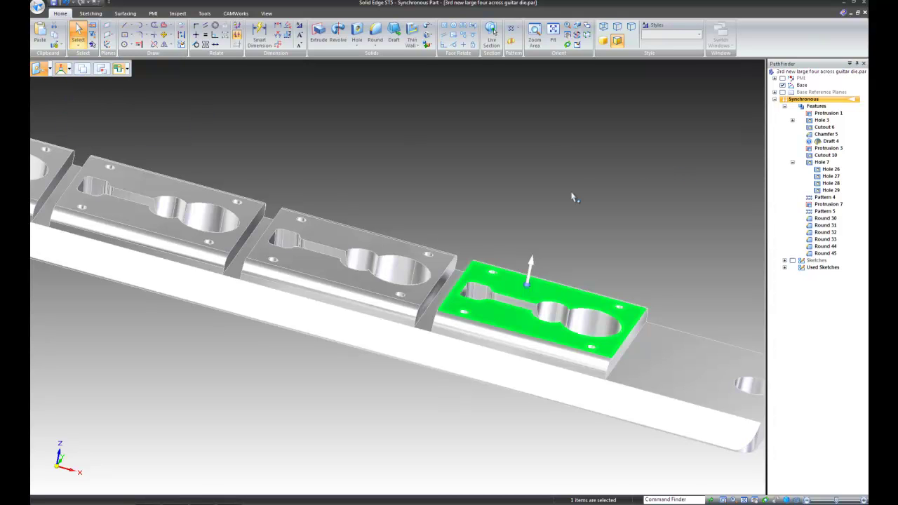
scroll(558, 274, up, 3)
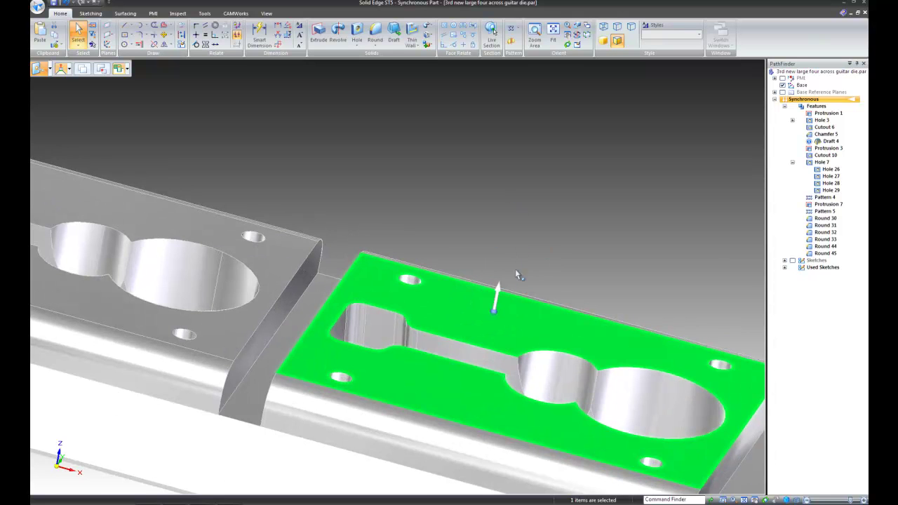
click(499, 298)
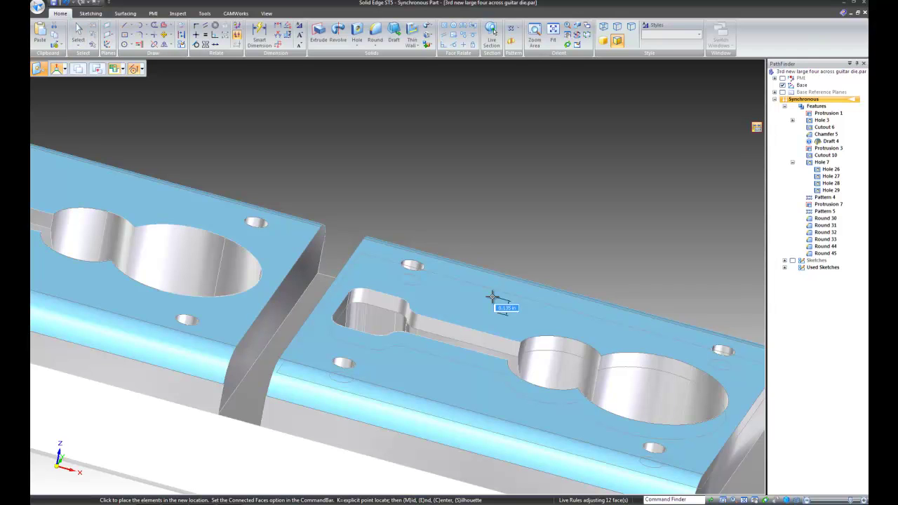
text(1)
key(Return)
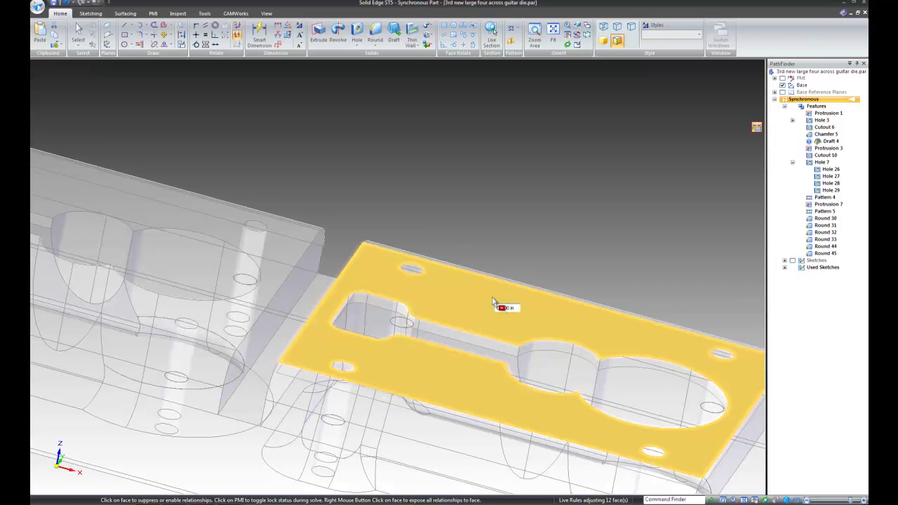
click(493, 302)
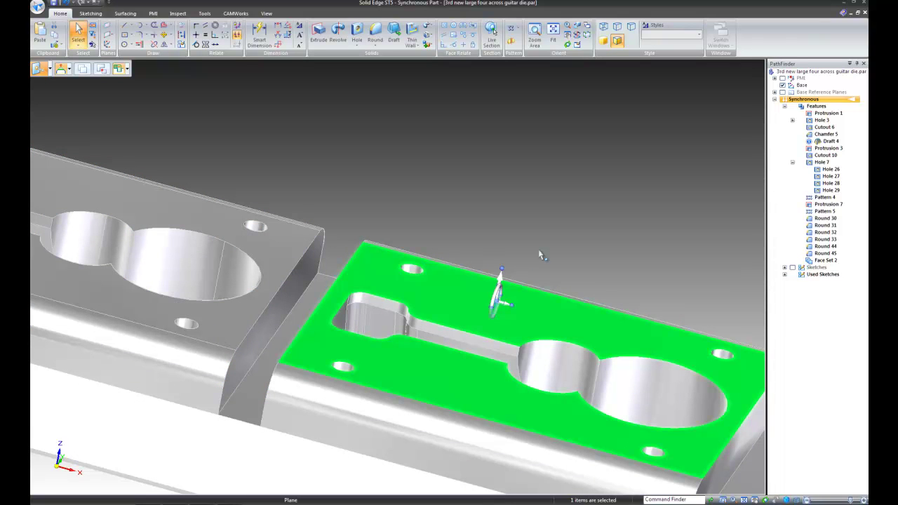
- Clear the selection and start a 0.1 in round on the lower side-wall edge chain of the pocket farthest from the end hole
scroll(538, 279, down, 3)
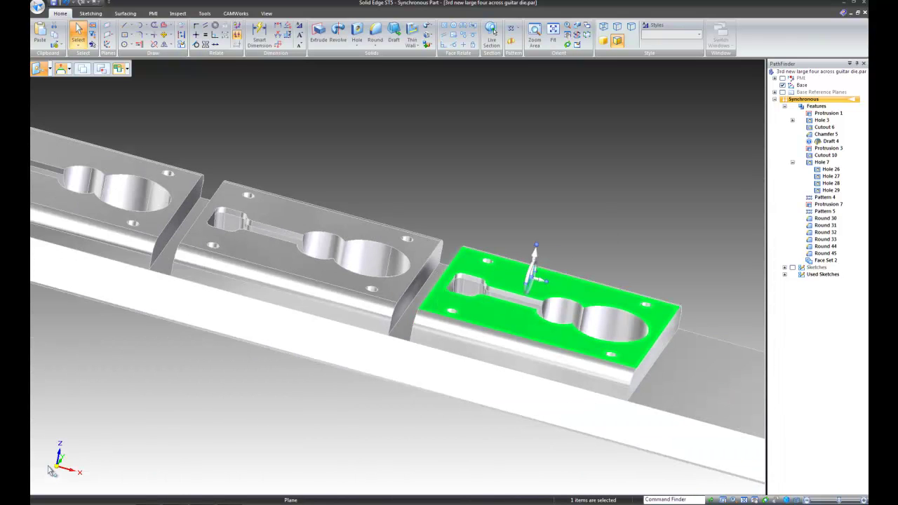
scroll(482, 273, down, 2)
middle_drag(100, 319, 649, 388)
middle_drag(207, 216, 206, 145)
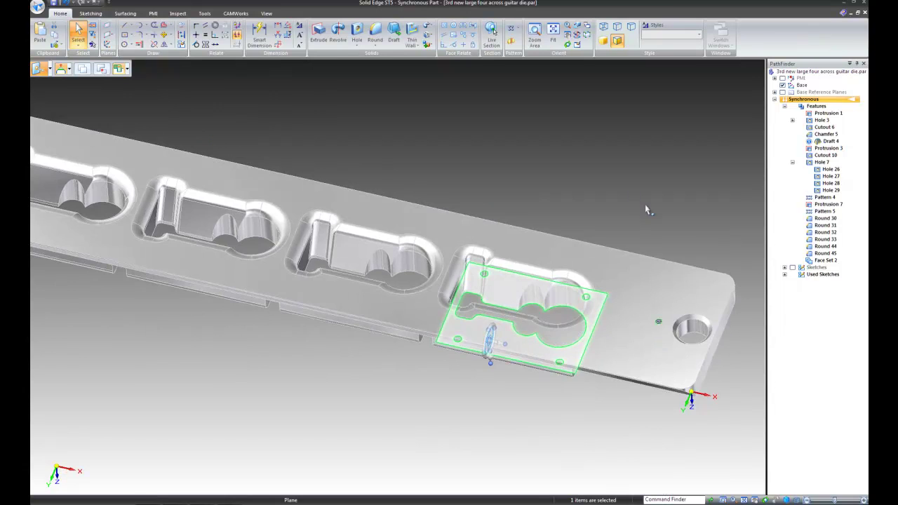
scroll(644, 204, down, 3)
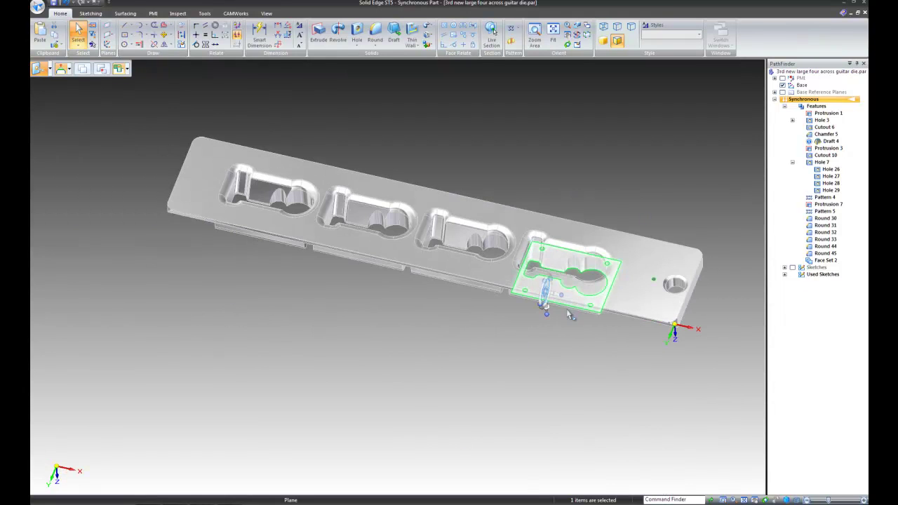
click(256, 453)
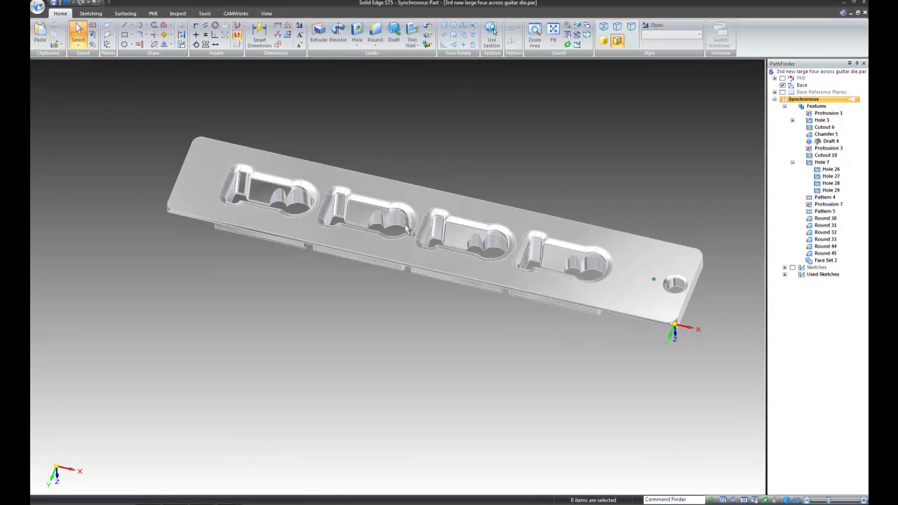
click(375, 33)
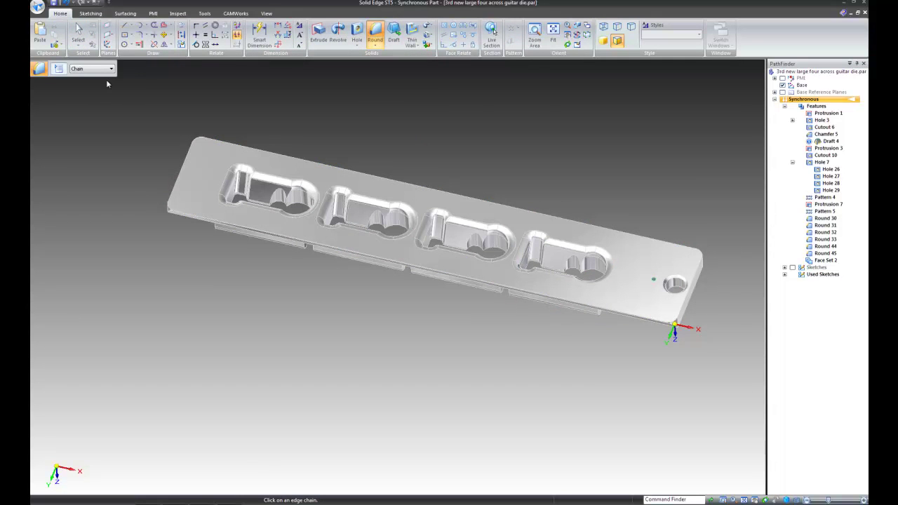
scroll(205, 178, up, 6)
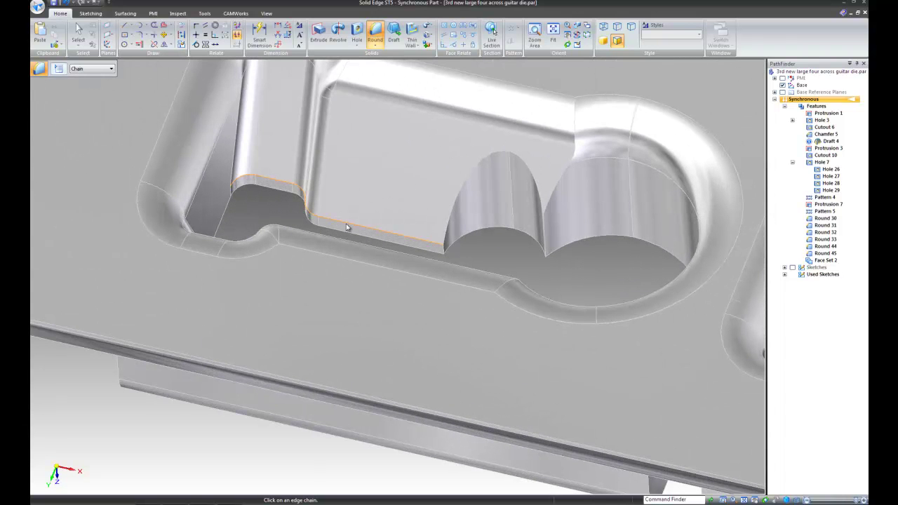
click(346, 227)
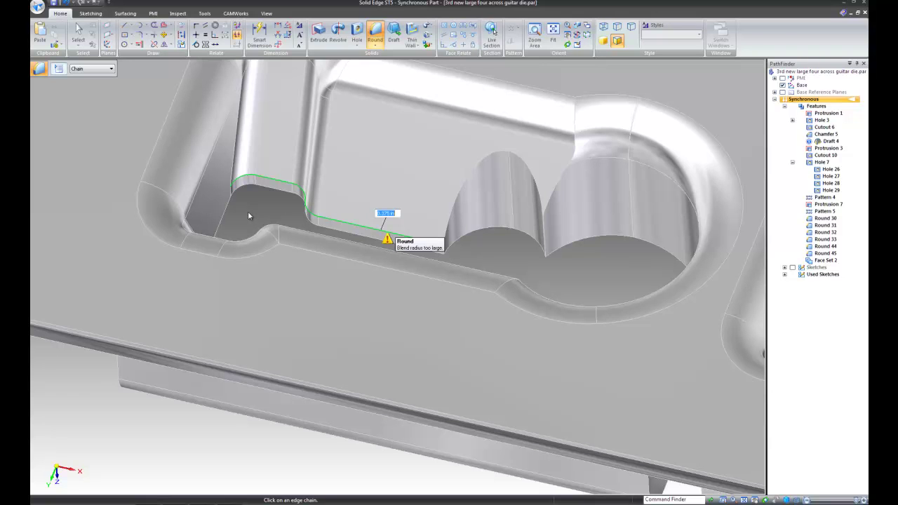
text(.1)
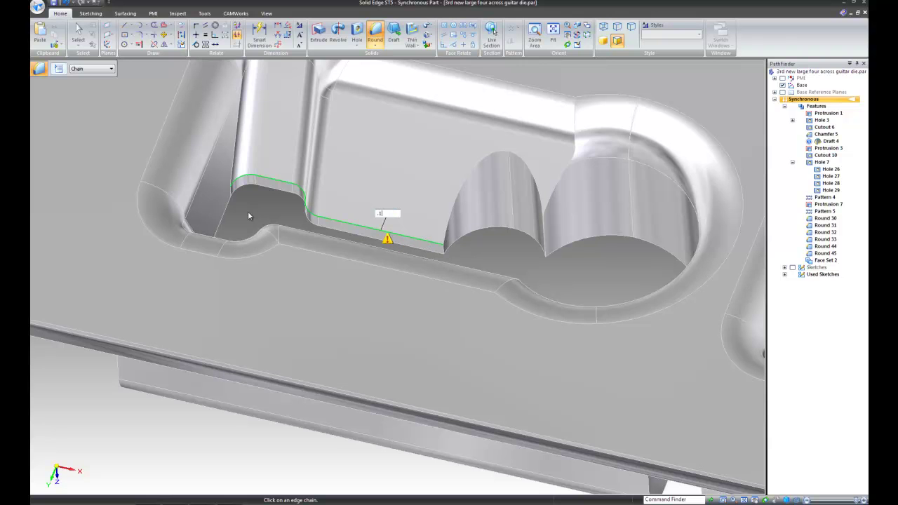
- Add the matching lower edge chains on the same side of the other three pockets to the round
scroll(247, 216, down, 3)
middle_drag(84, 134, 236, 249)
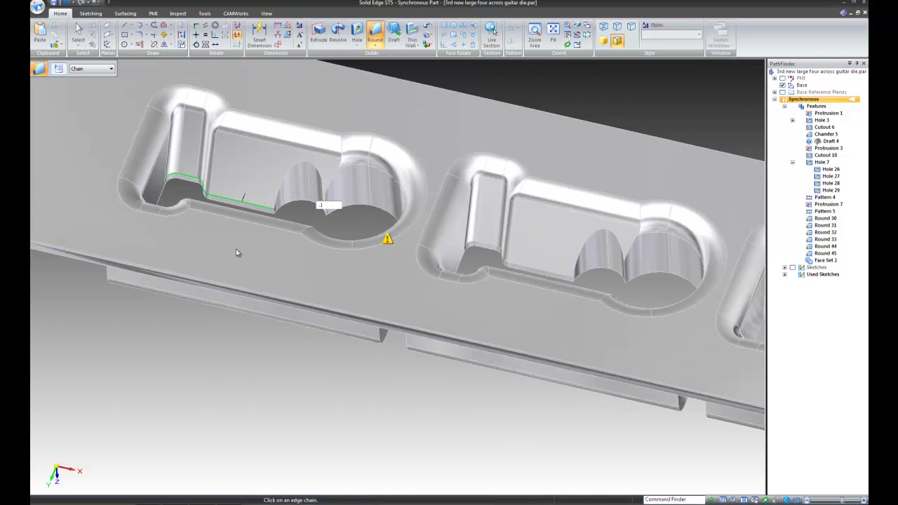
click(532, 272)
scroll(202, 332, down, 3)
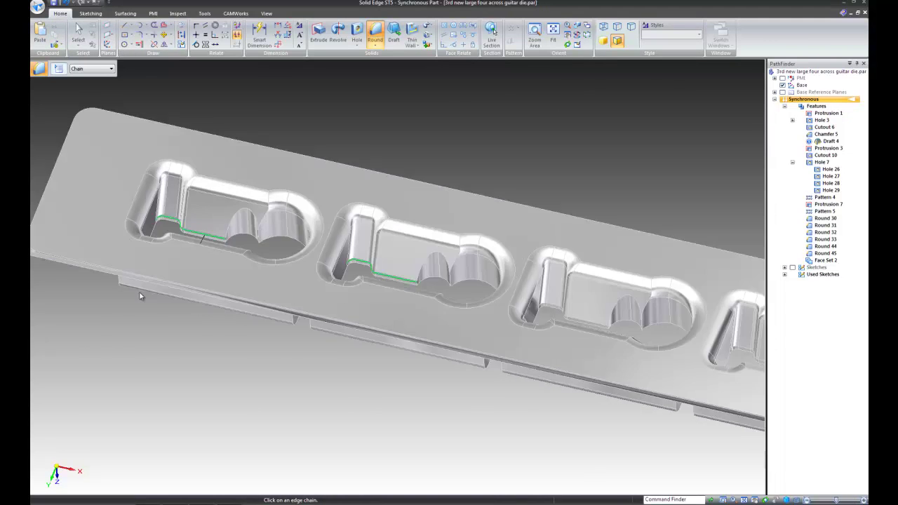
scroll(668, 387, up, 5)
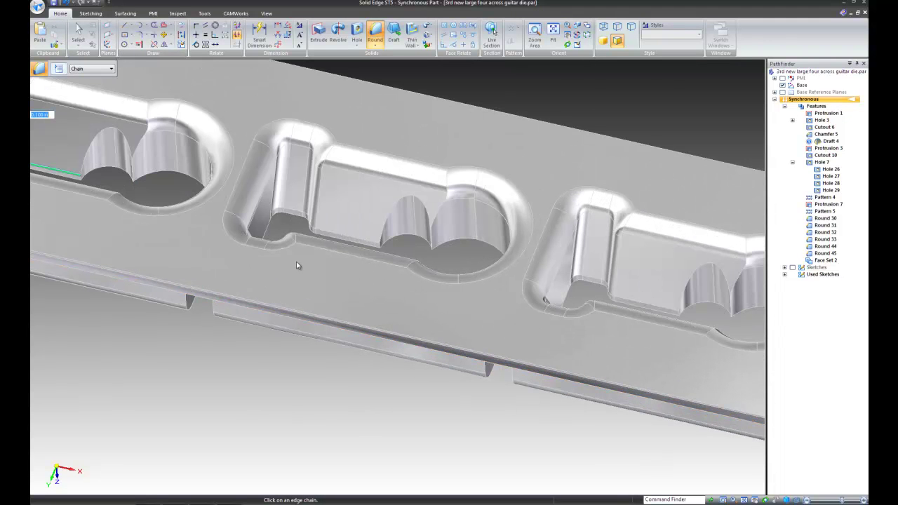
click(341, 236)
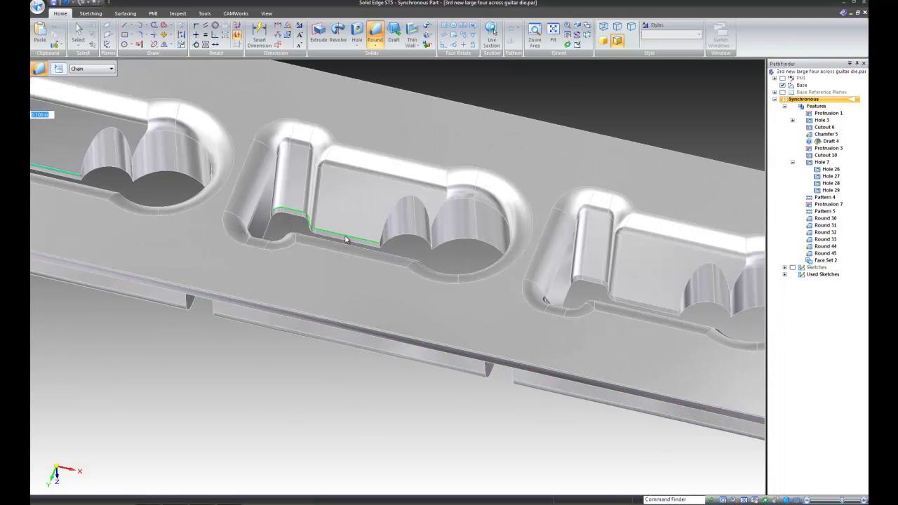
click(647, 307)
scroll(528, 230, down, 5)
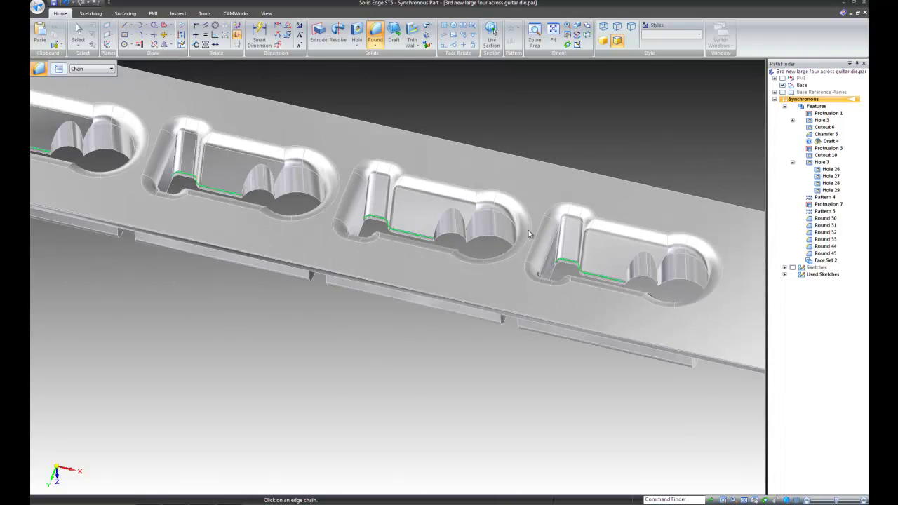
- Add the matching lower edge chains on the pockets' opposite side walls and accept the 0.1 in round
middle_drag(493, 315, 376, 427)
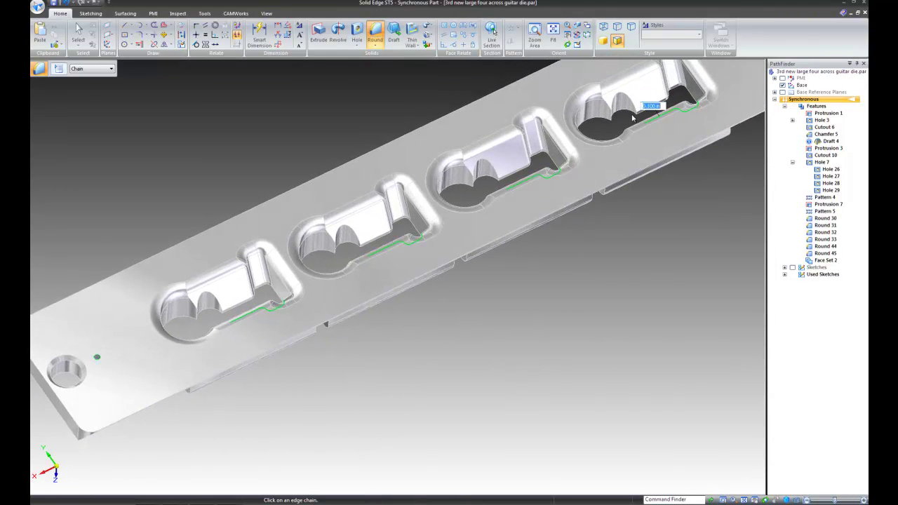
scroll(649, 109, up, 5)
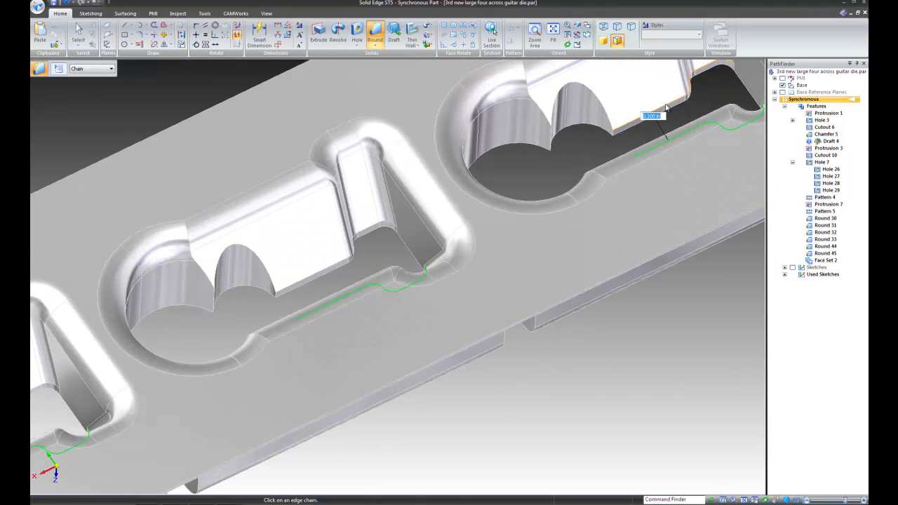
click(667, 107)
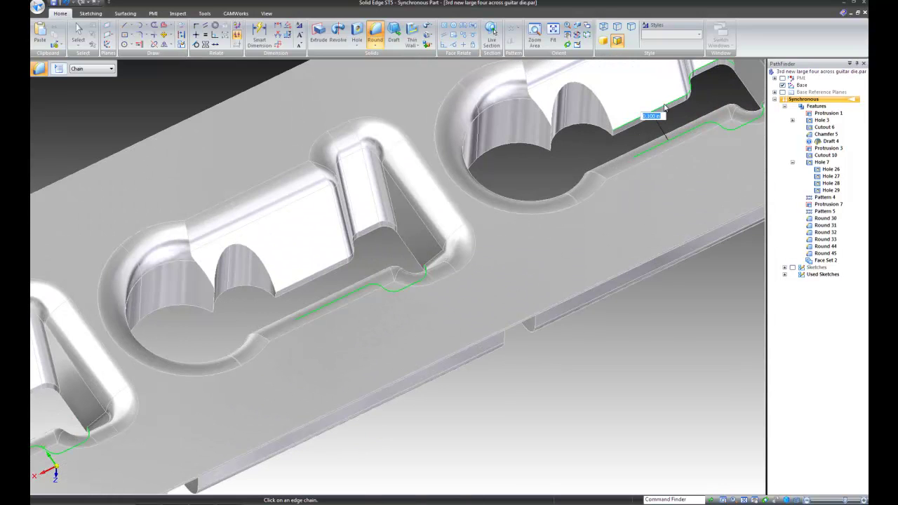
click(337, 269)
scroll(524, 301, down, 2)
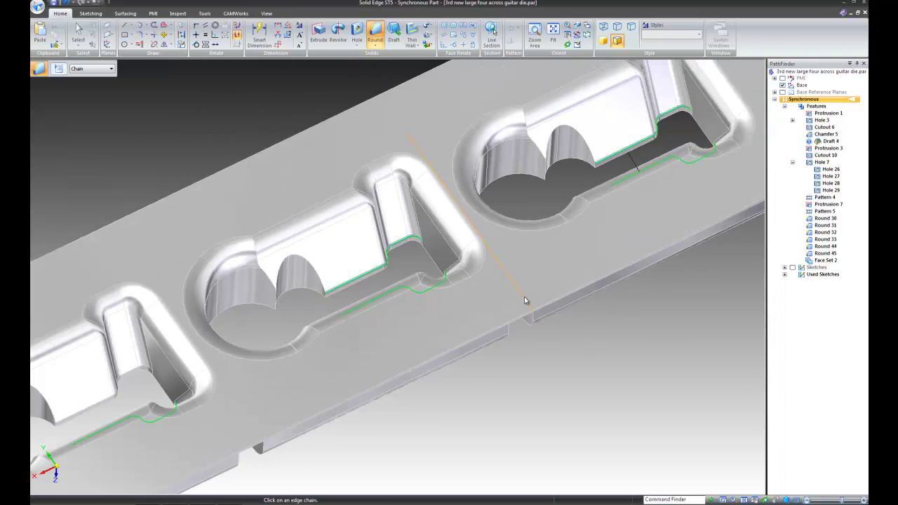
scroll(525, 300, down, 2)
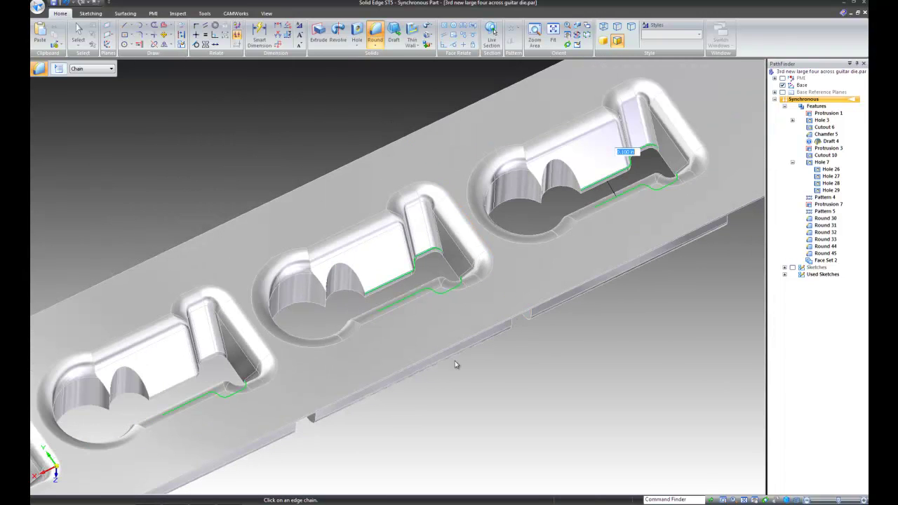
click(185, 381)
right_click(467, 402)
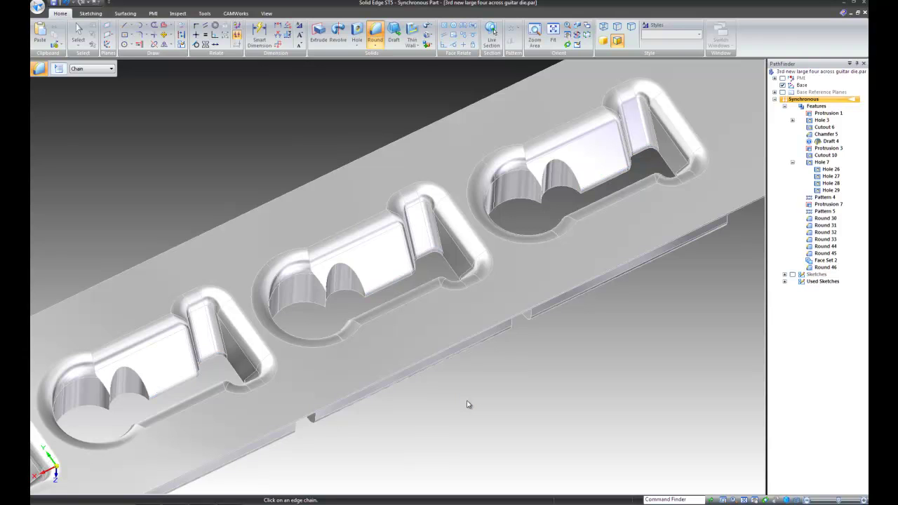